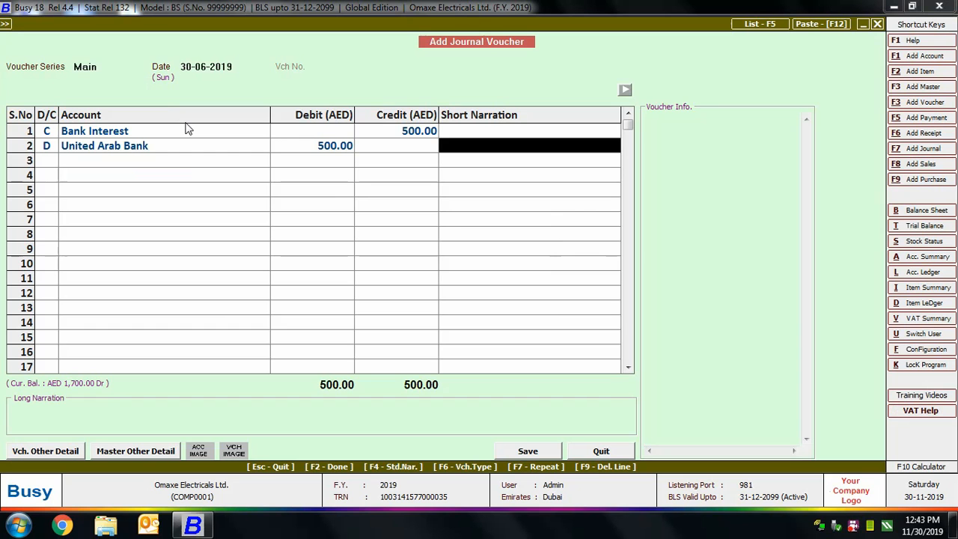
Enter the bank account number as the short narration of the United Arab Bank row and save the journal voucher.
type("A/c No - 456213901")
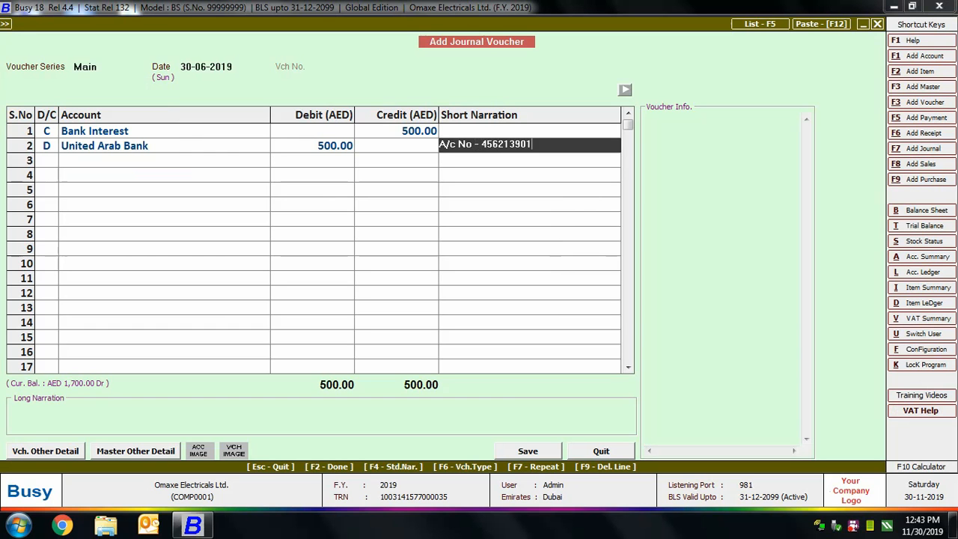
key("Return")
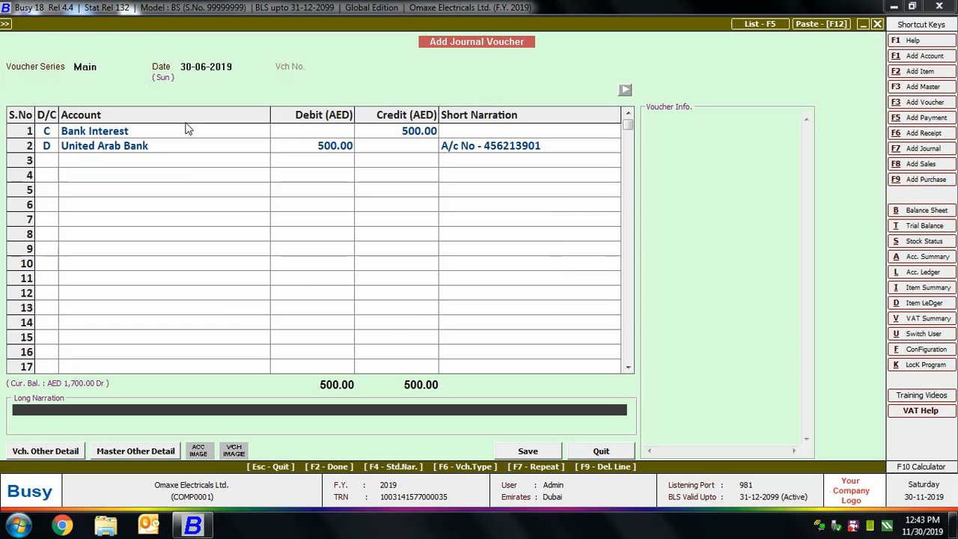
key("Return")
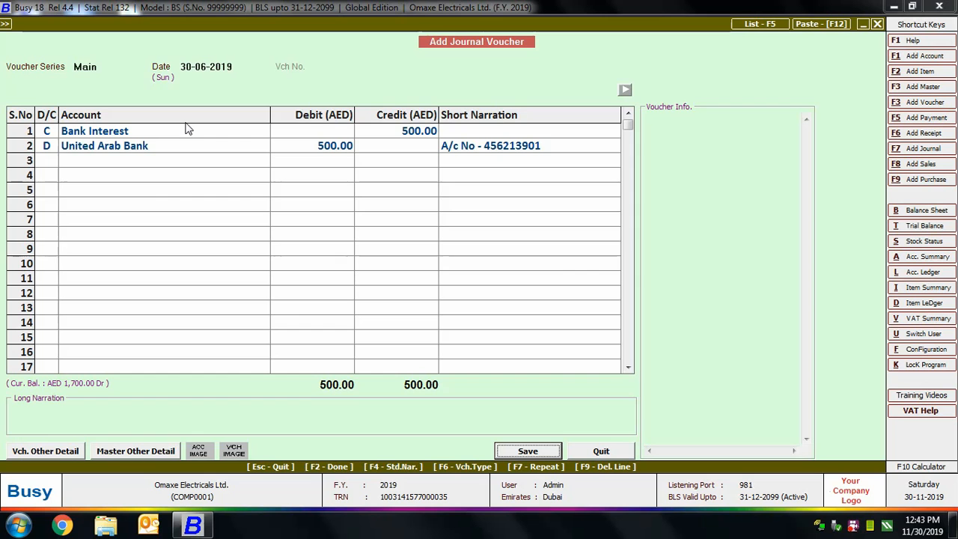
key("Return")
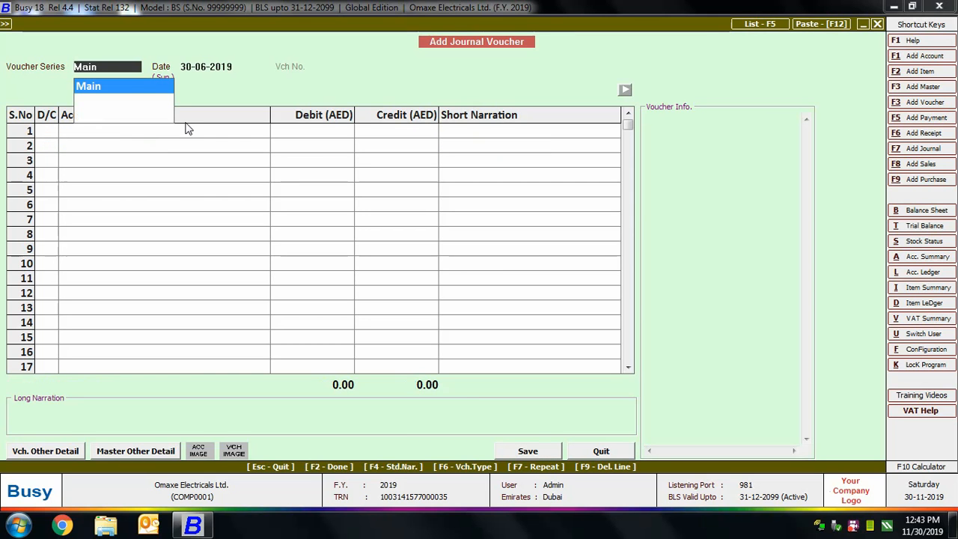
Begin another Main series journal voucher dated 06-07-2019 and debit VAT Account with 100 AED.
key("Return")
type("6-7")
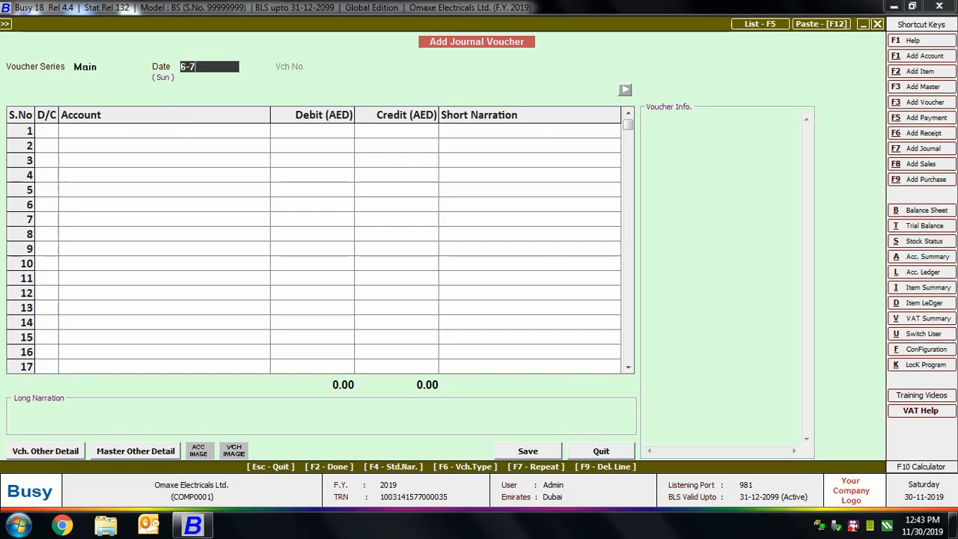
key("Return")
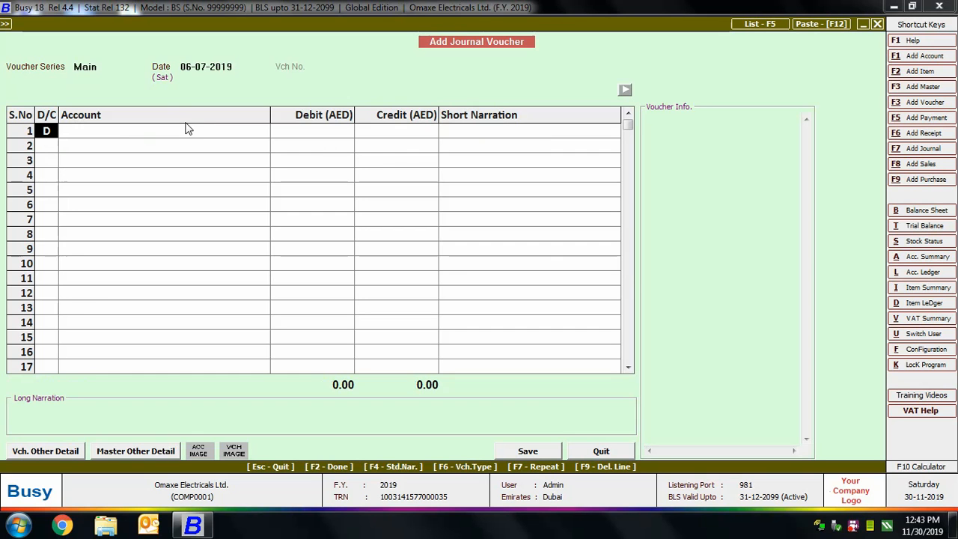
key("Return")
type("vat")
key("Return")
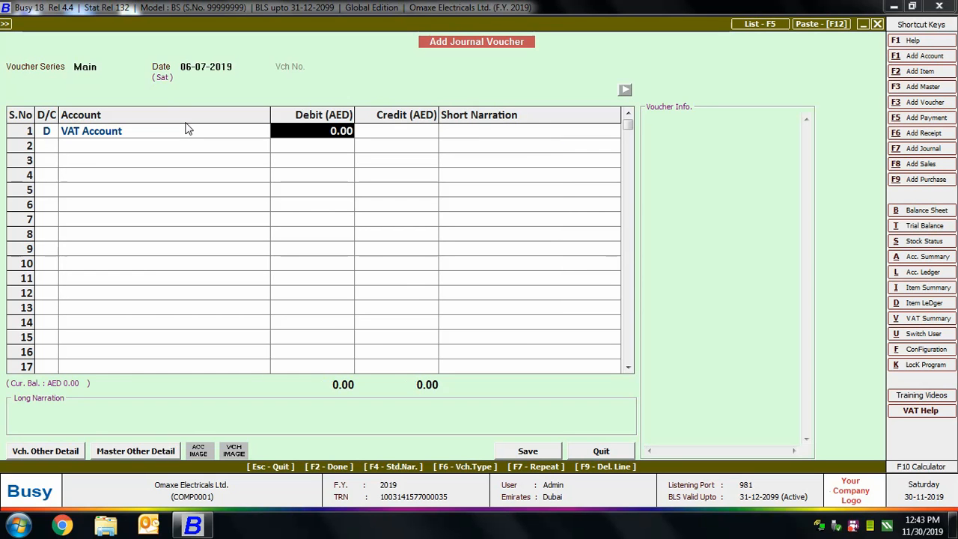
type("100")
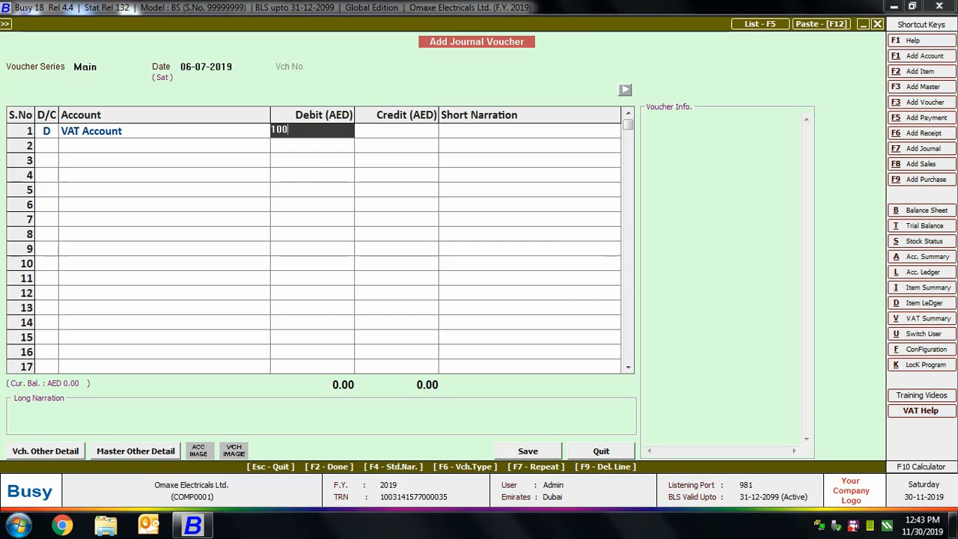
key("Return")
Credit United Arab Bank with 100 AED in the second row of the journal voucher.
key("Return")
key("Return")
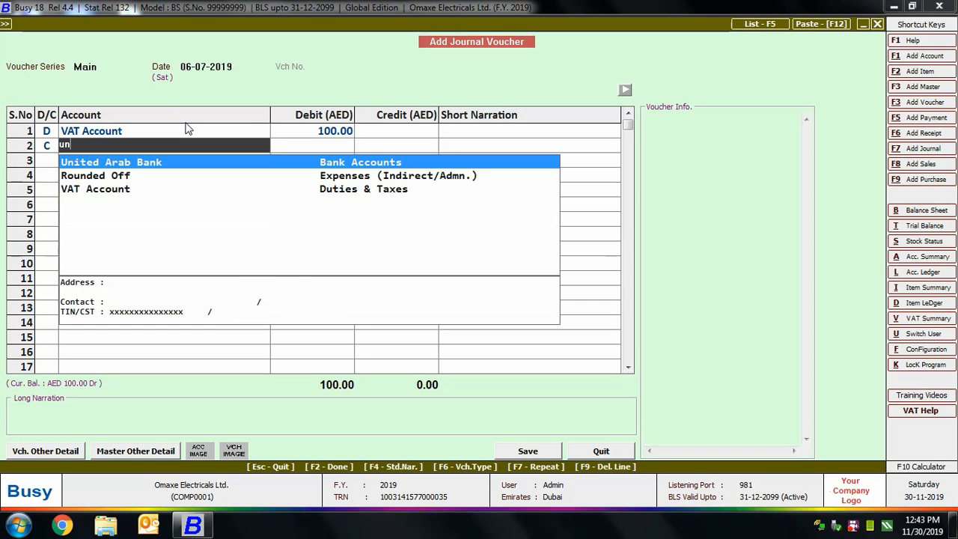
type("united")
key("Return")
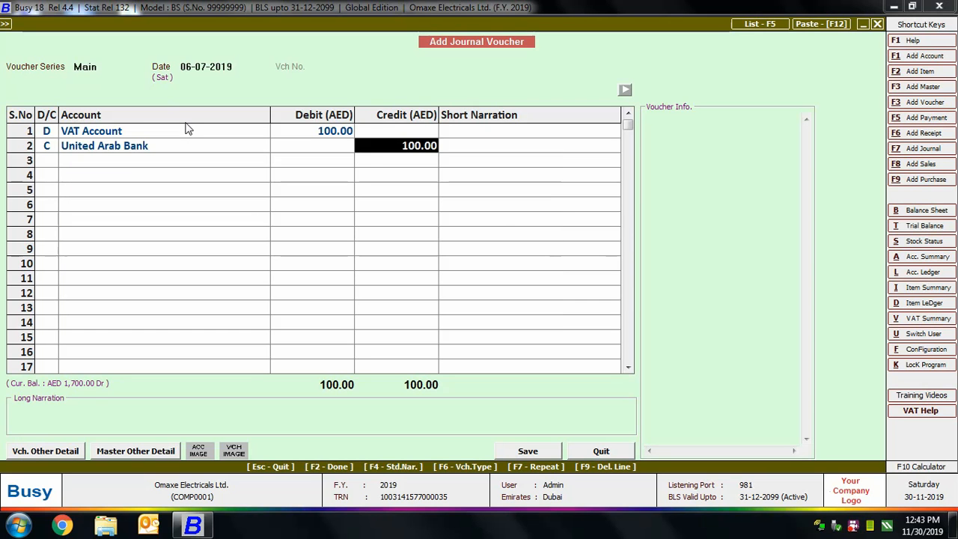
key("Return")
key("Return")
key("Return")
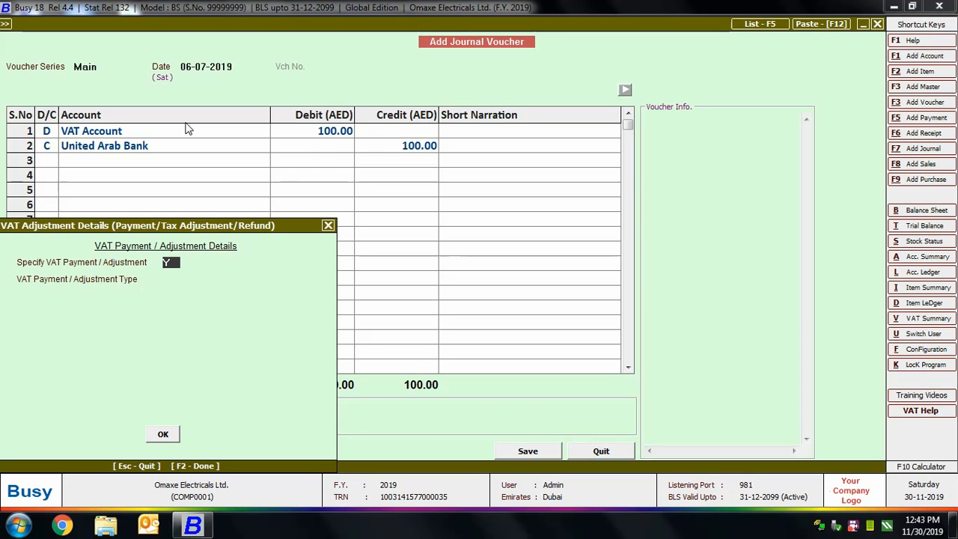
Specify the VAT adjustment as type Payment for 100 AED, with challan number 123 and cheque number 0014.
key("Return")
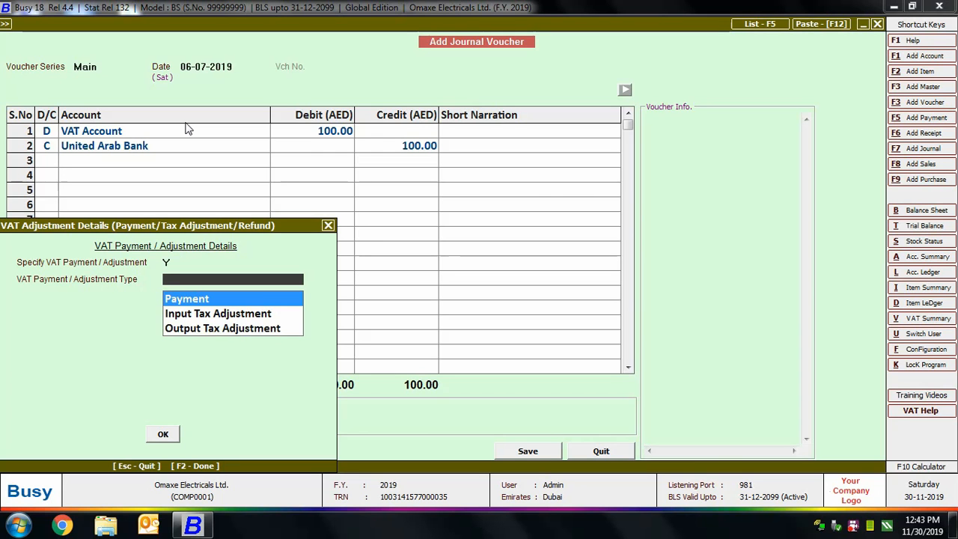
key("Return")
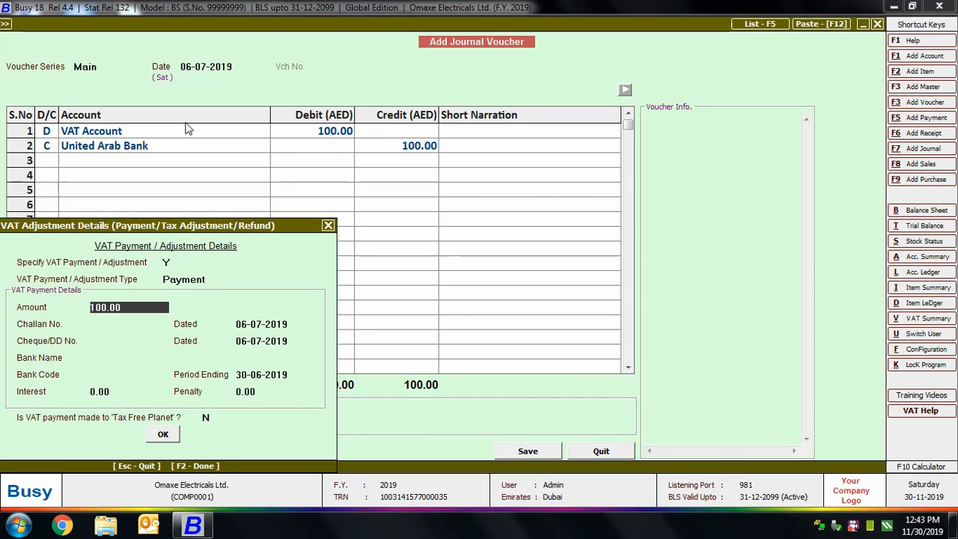
key("Return")
type("123")
key("Return")
key("Return")
type("0")
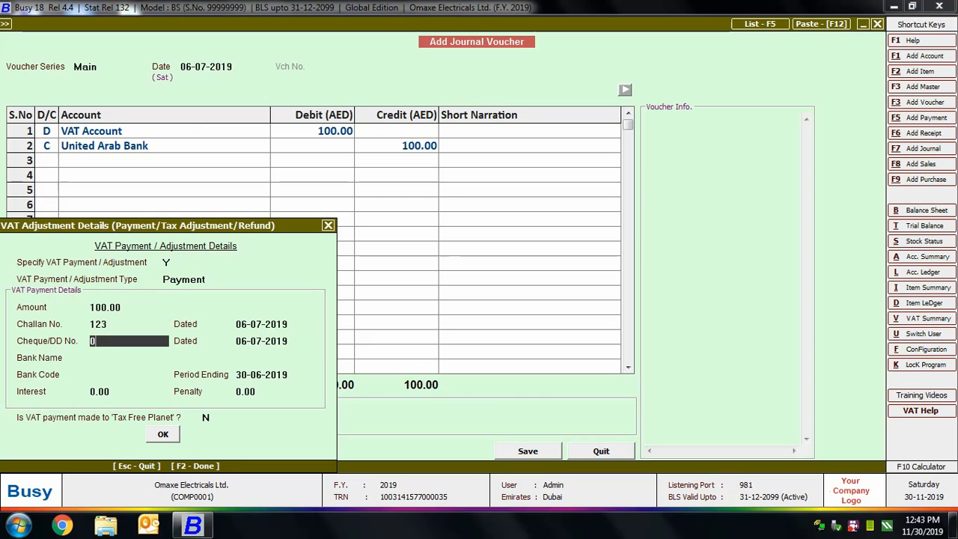
type("014")
key("Return")
Complete the VAT payment details with bank name United Arab Bank and bank code 012, and accept them.
type("United")
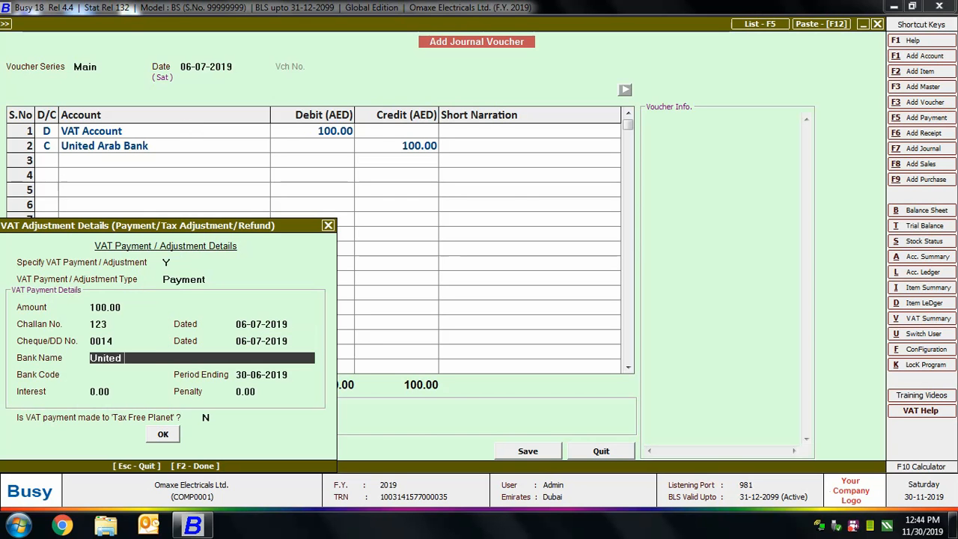
type(" Arab Bank")
key("Return")
type("01")
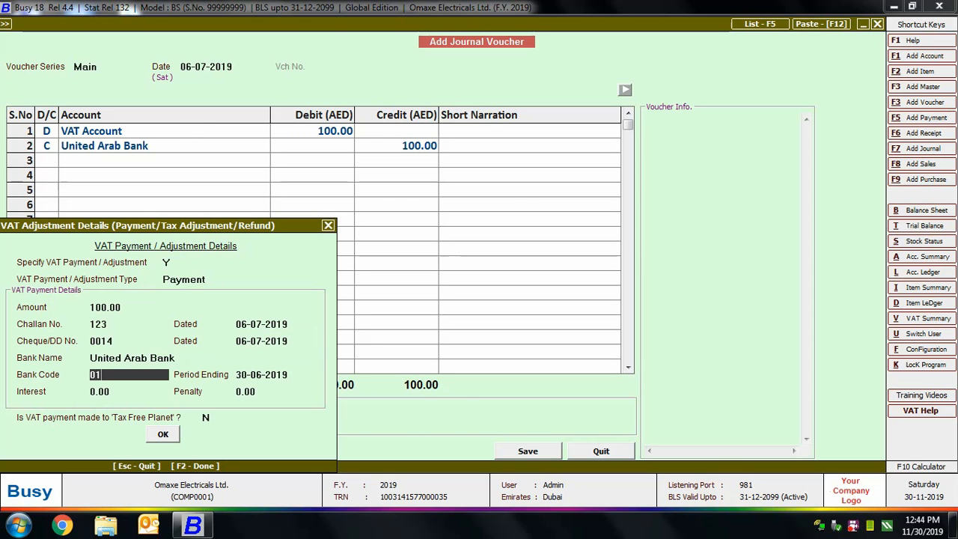
type("2")
key("Return")
key("Return")
key("Return")
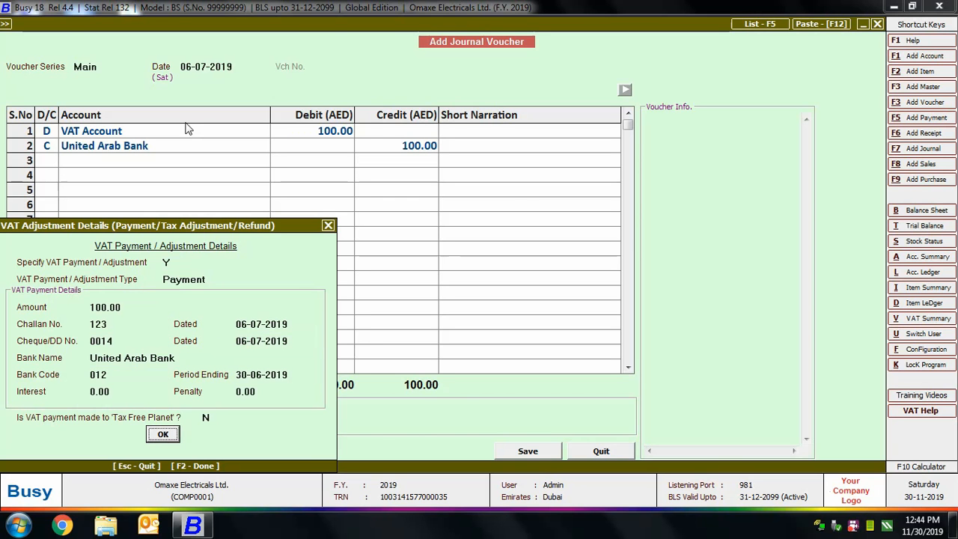
Save the VAT payment voucher and leave journal voucher entry.
key("Return")
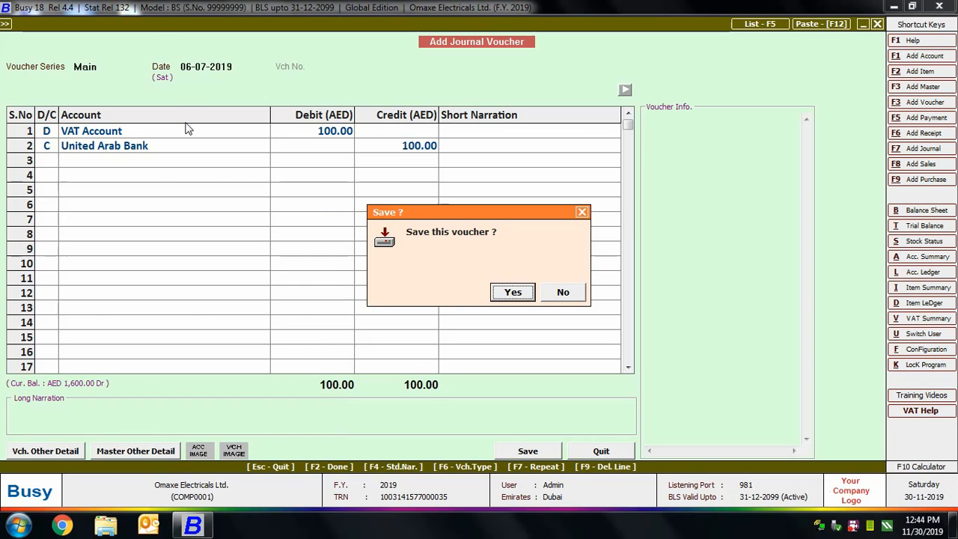
key("Return")
key("Escape")
key("Escape")
key("Escape")
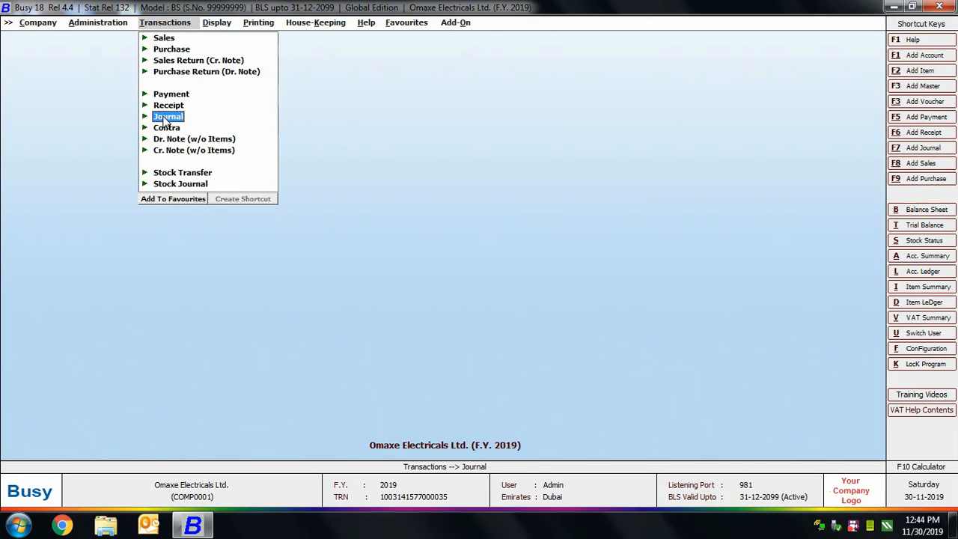
Start a new contra voucher in the Main series dated 10-07-2019.
left_click(178, 128)
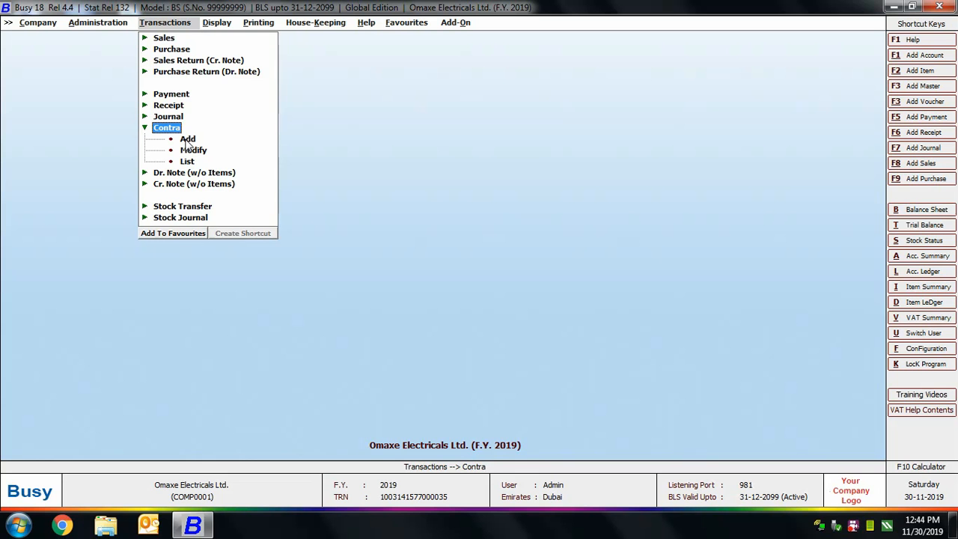
left_click(187, 140)
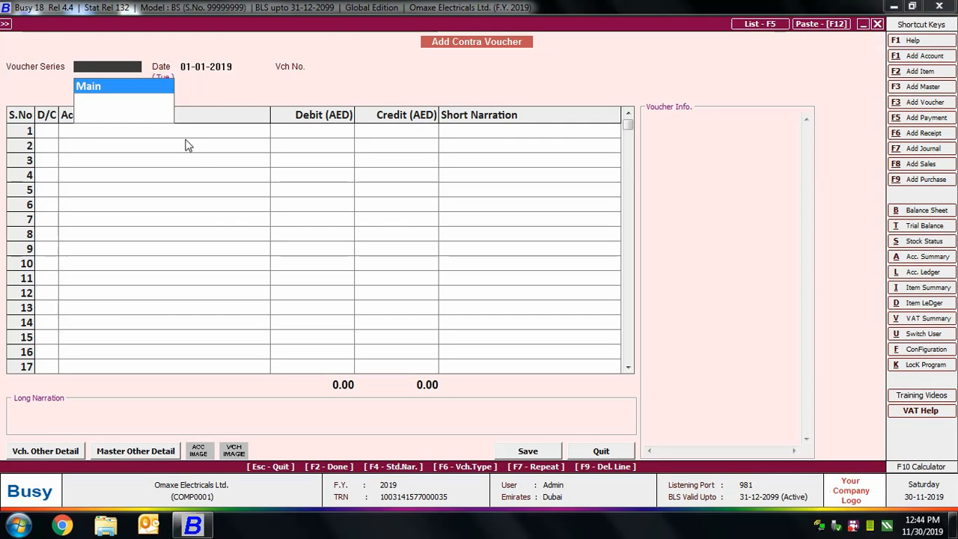
key("Return")
type("10-7")
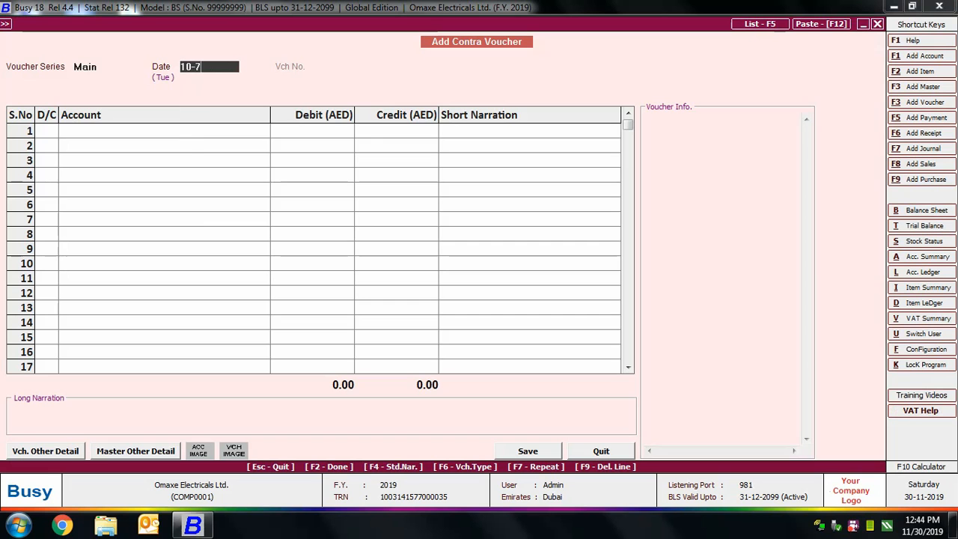
key("Return")
Debit the Cash account with 100 AED in the first row of the contra voucher.
key("Return")
type("cash")
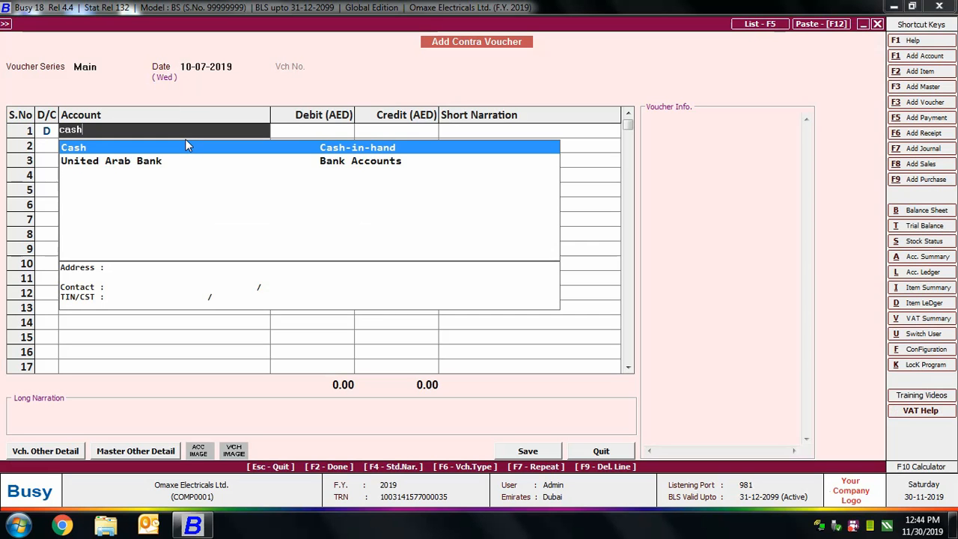
key("Return")
type("100")
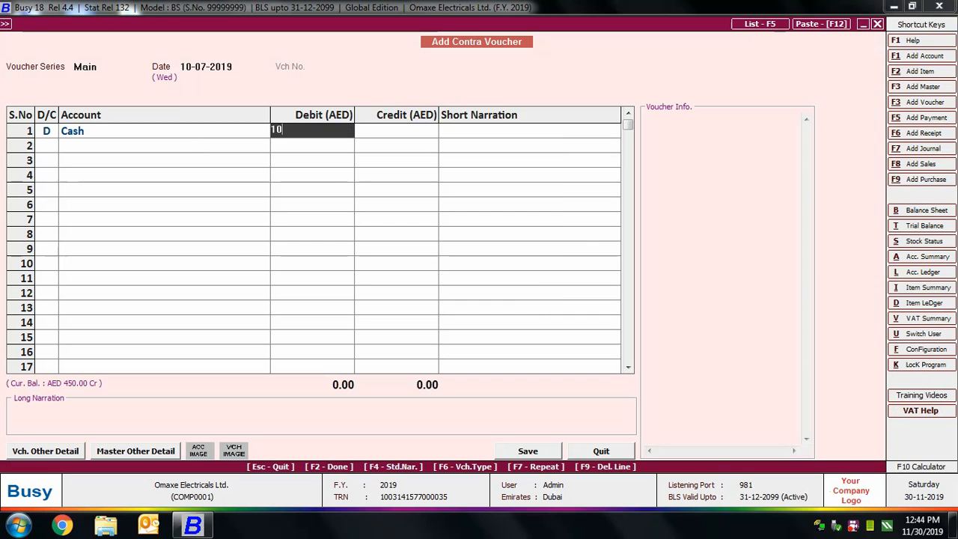
key("Return")
Credit United Arab Bank with 100 AED in the second row of the contra voucher.
key("Return")
key("Return")
type("uni")
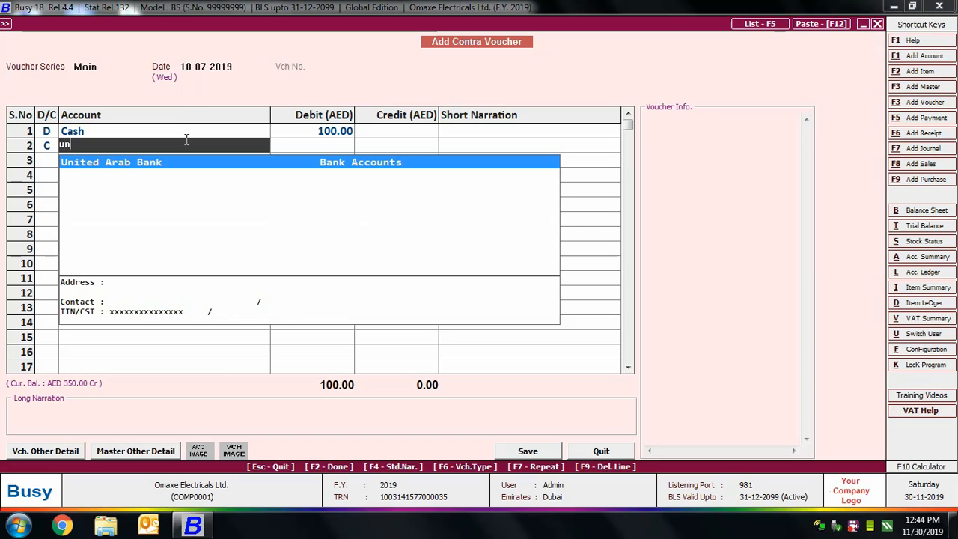
key("Return")
key("Return")
key("Return")
Add the long narration "Cash Withdrawn from bank", save the contra voucher and leave contra entry.
type("Cash W")
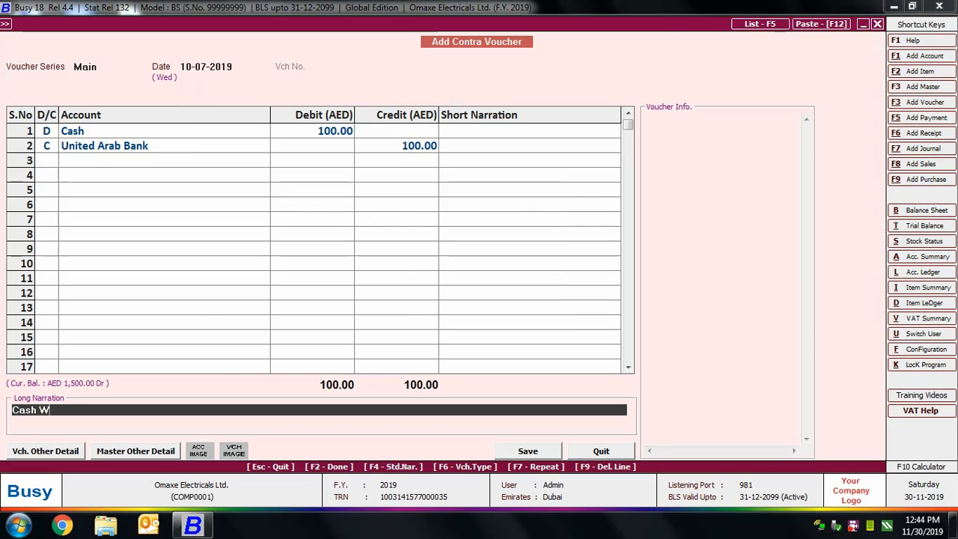
type("ithdrawn from bank")
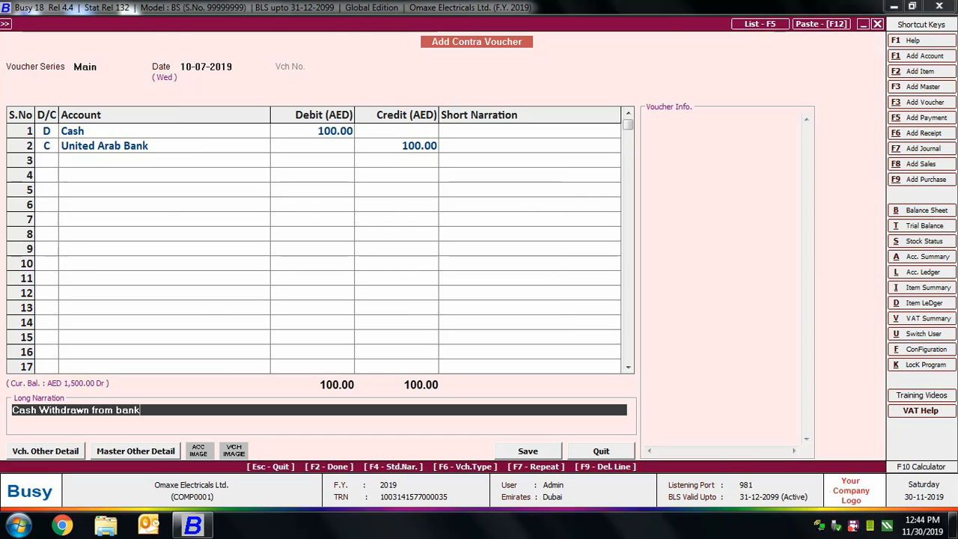
left_click(537, 452)
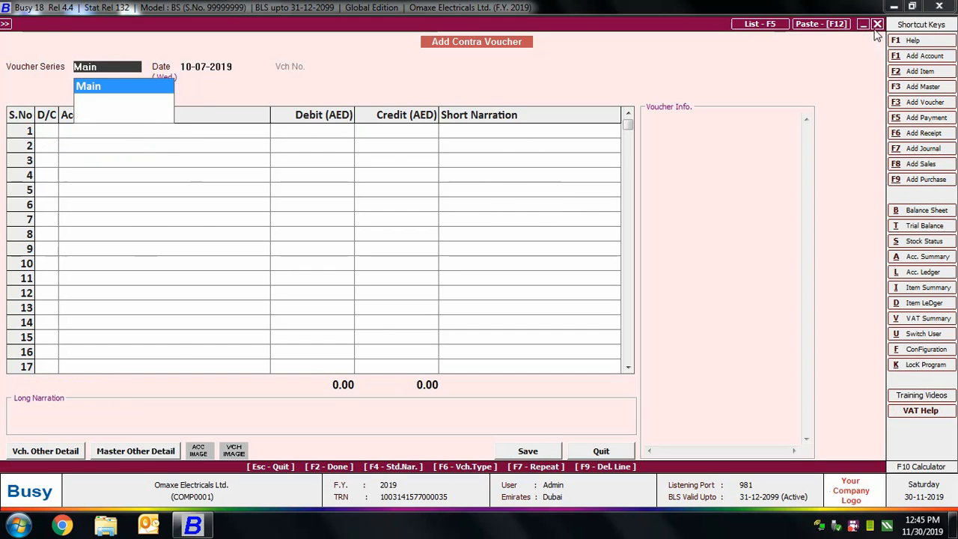
key("Escape")
Start a new debit note without items in the Main series dated 20-07-2019.
left_click(160, 128)
left_click(162, 139)
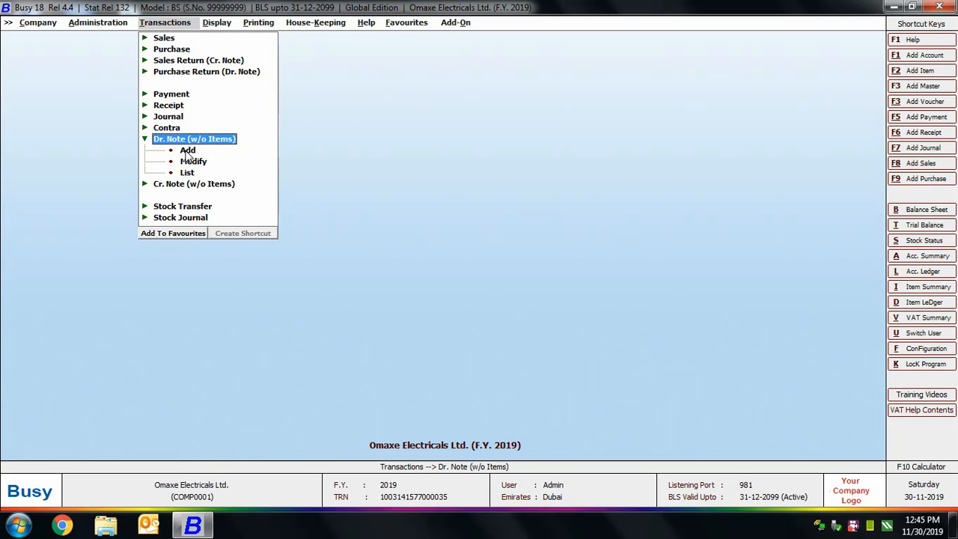
left_click(187, 153)
key("Return")
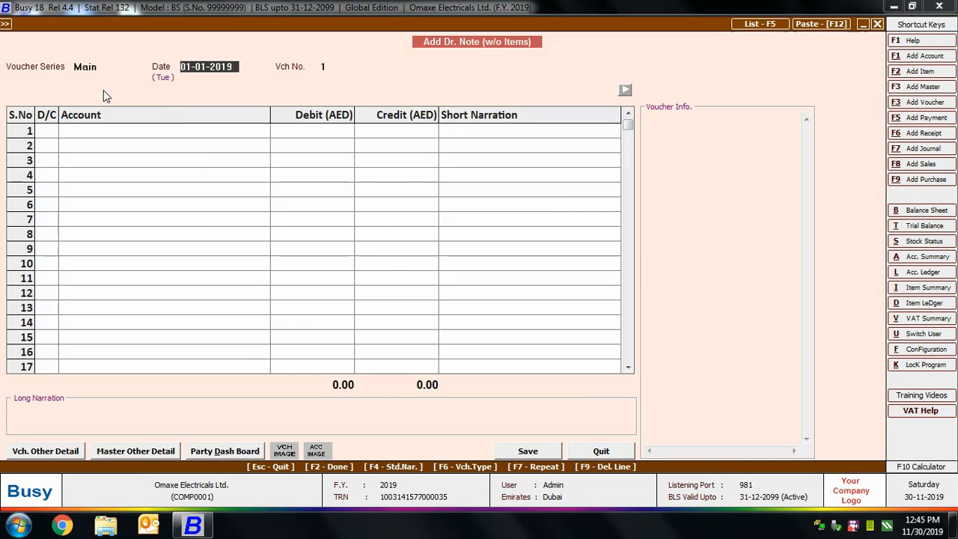
type("20-7")
key("Return")
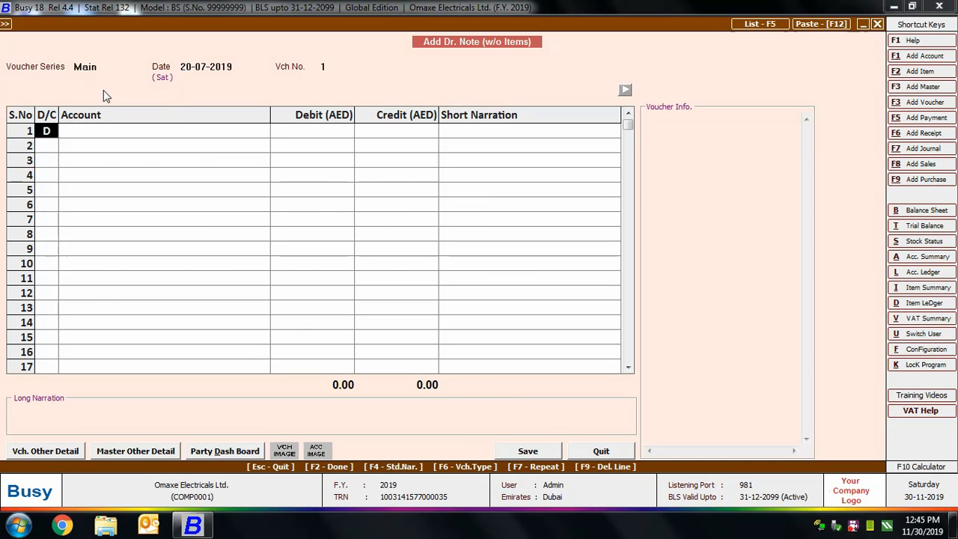
Debit Arshia Enterprises with 50 AED in the first row of the debit note.
key("Return")
type("a")
key("Return")
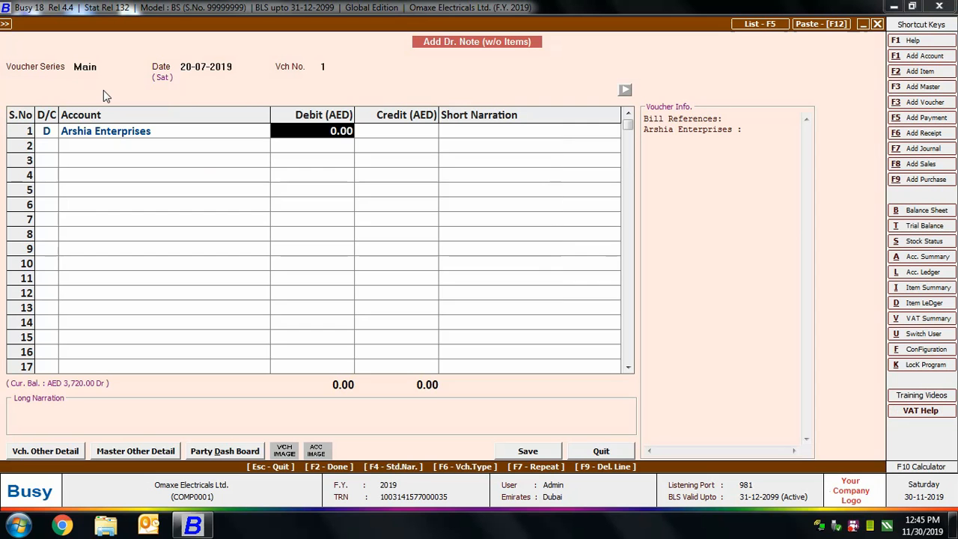
type("50")
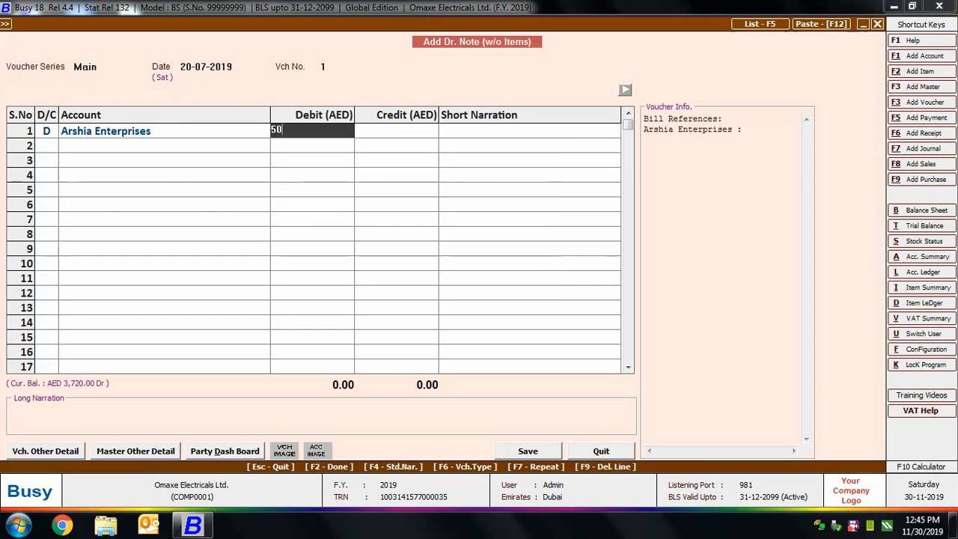
key("Return")
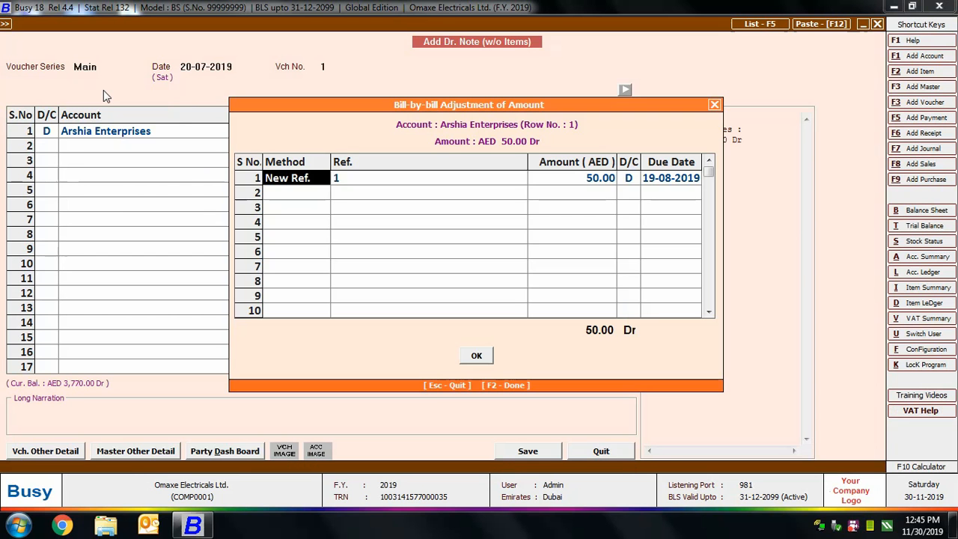
Adjust the 50 AED debit bill-by-bill as New Ref. 1 with due date 19-08-2019.
key("Return")
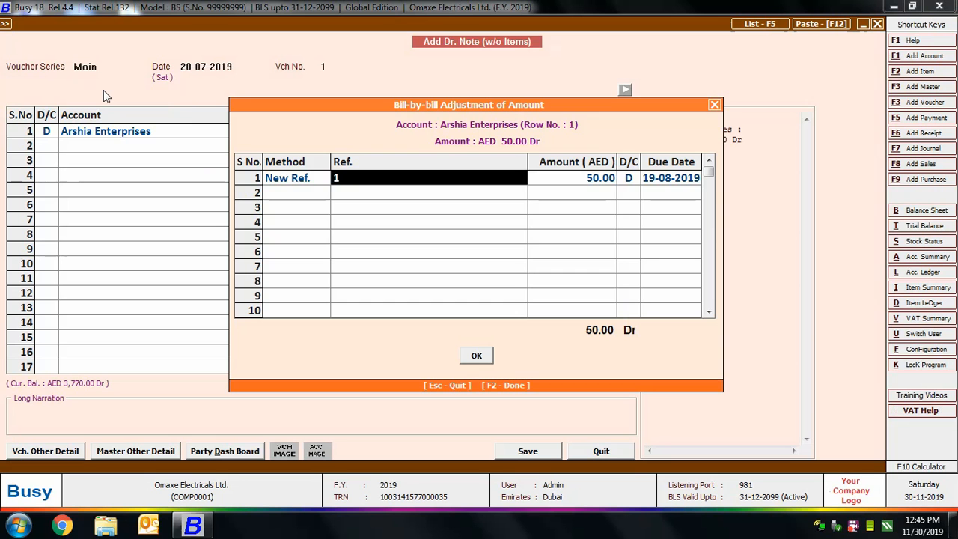
key("Return")
key("Return")
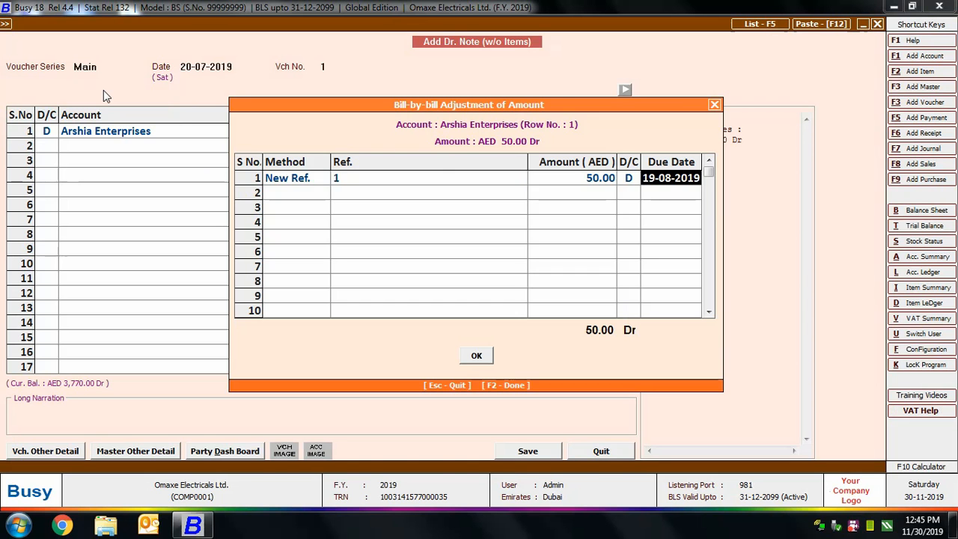
key("Return")
Credit the Cash account with 50 AED in the second row of the debit note.
key("Return")
key("Return")
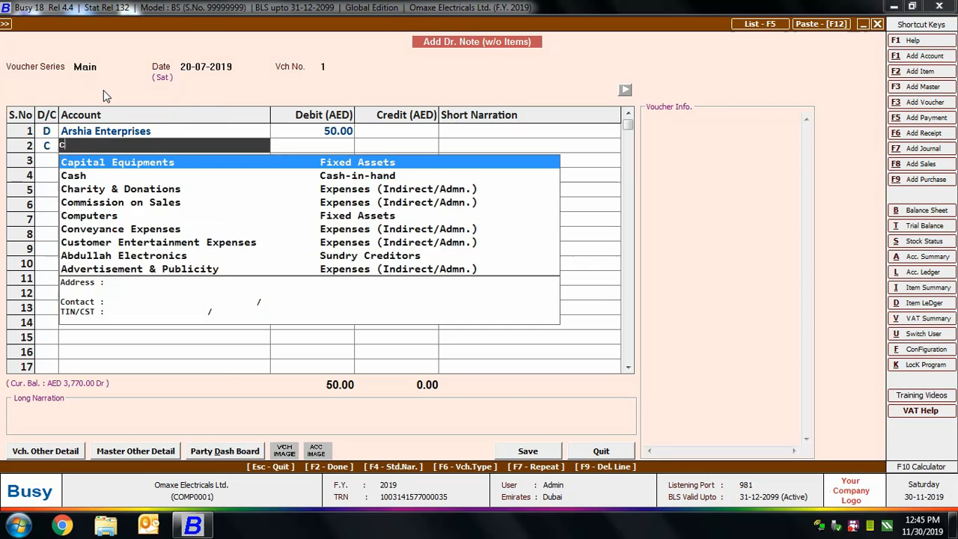
type("cas")
key("Return")
key("Return")
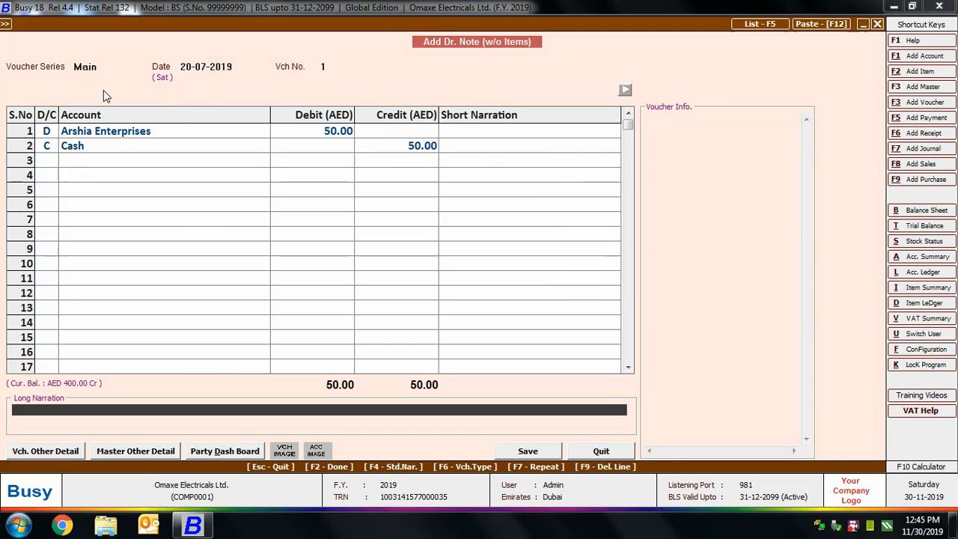
Add the long narration "Debit Note raised for difference in Price", save the debit note and leave debit note entry.
type("Debit Note raised for dif")
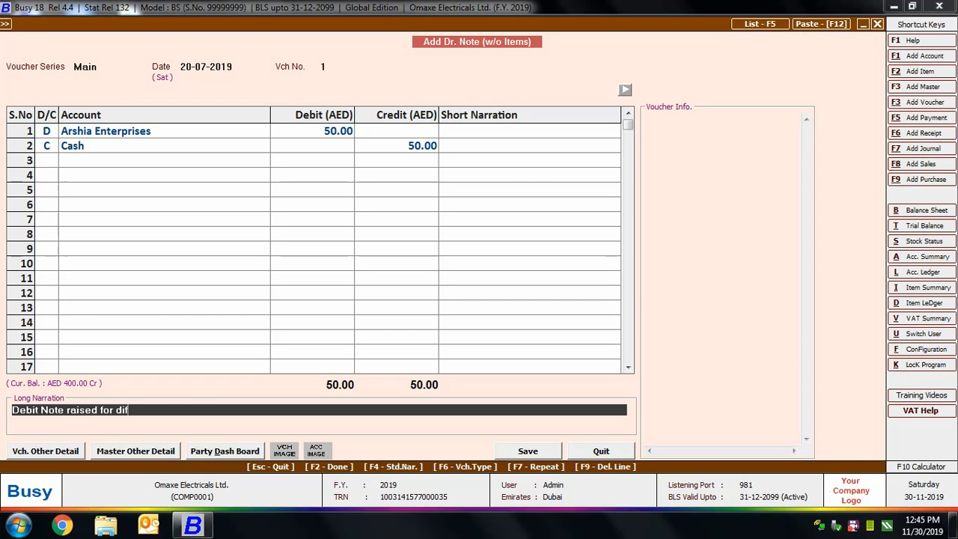
type("ference in Price")
left_click(528, 450)
key("Escape")
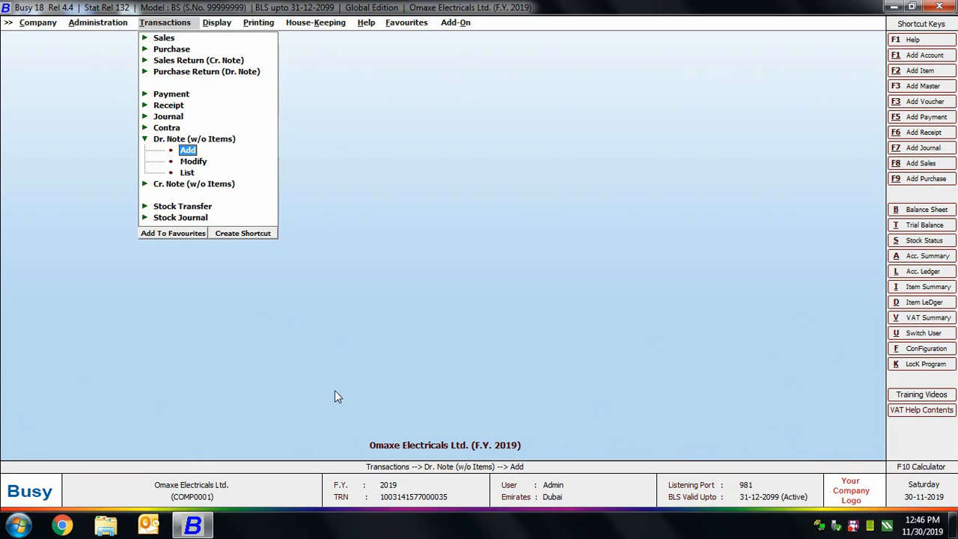
key("Escape")
left_click(195, 149)
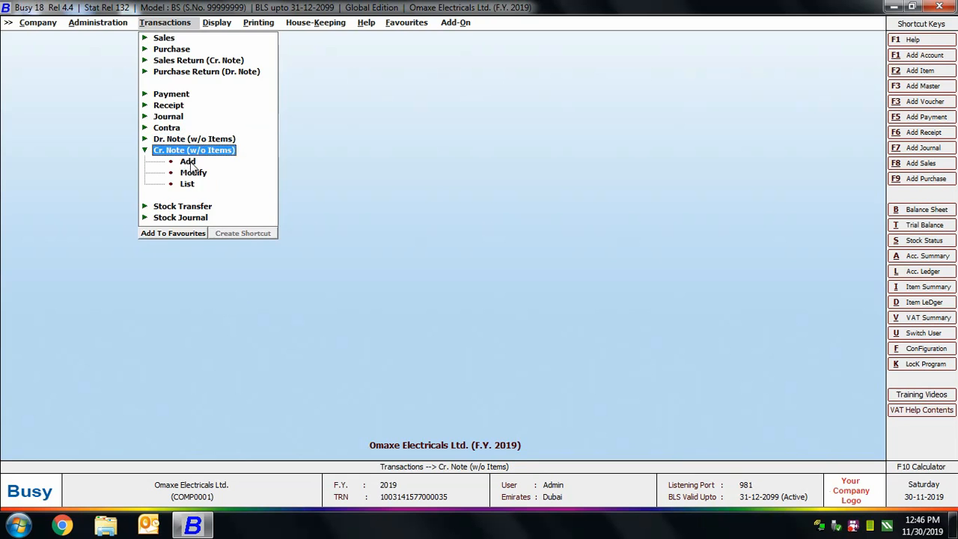
left_click(189, 162)
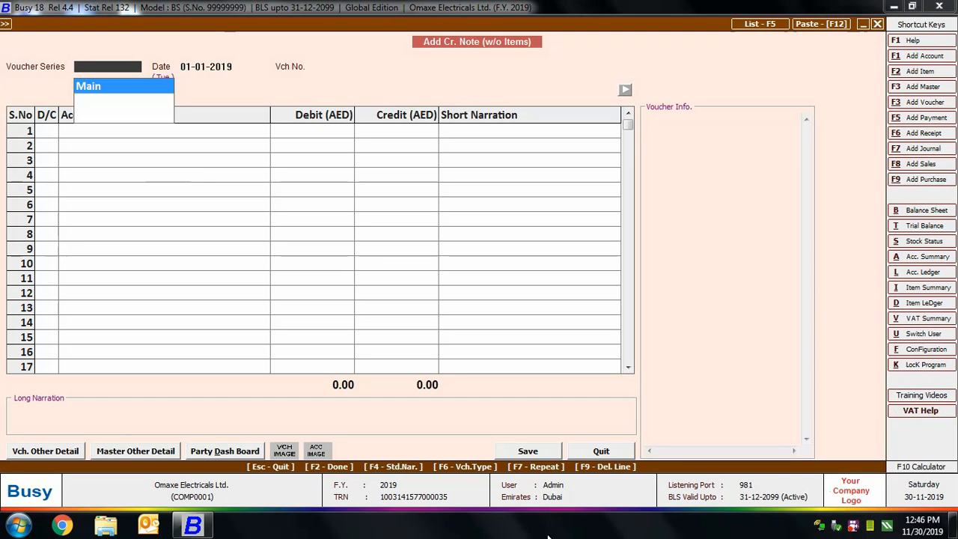
left_click(878, 25)
key("Escape")
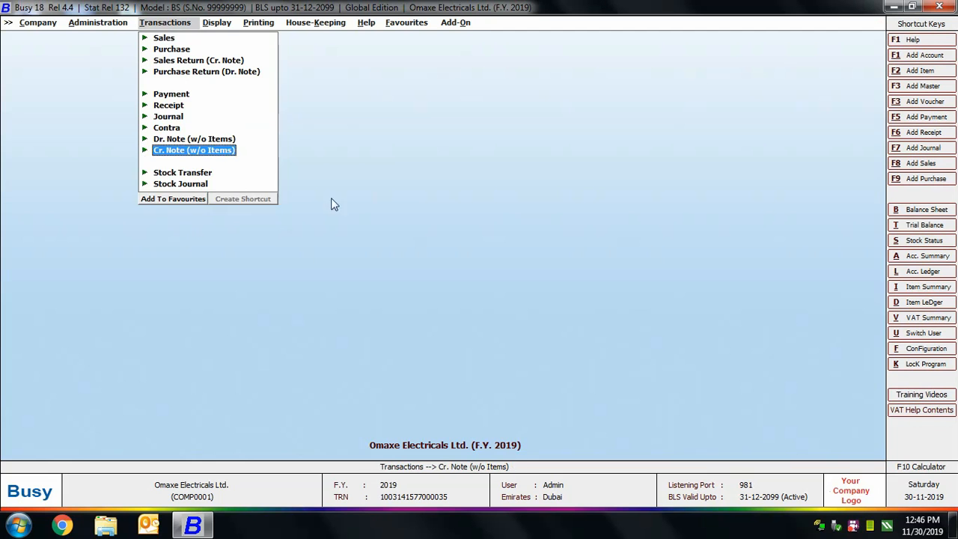
Start a new stock transfer voucher in the Main series dated 20-07-2019.
left_click(191, 173)
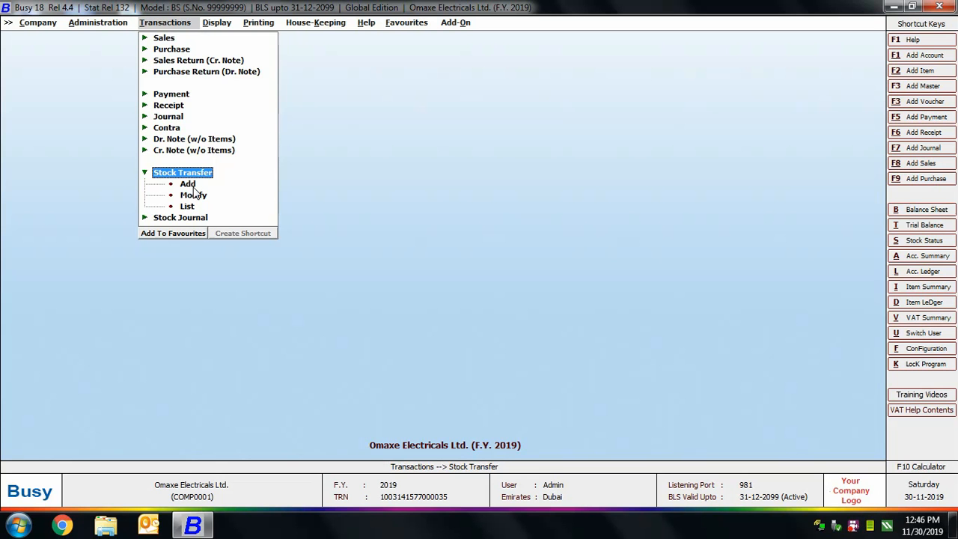
left_click(188, 185)
key("Return")
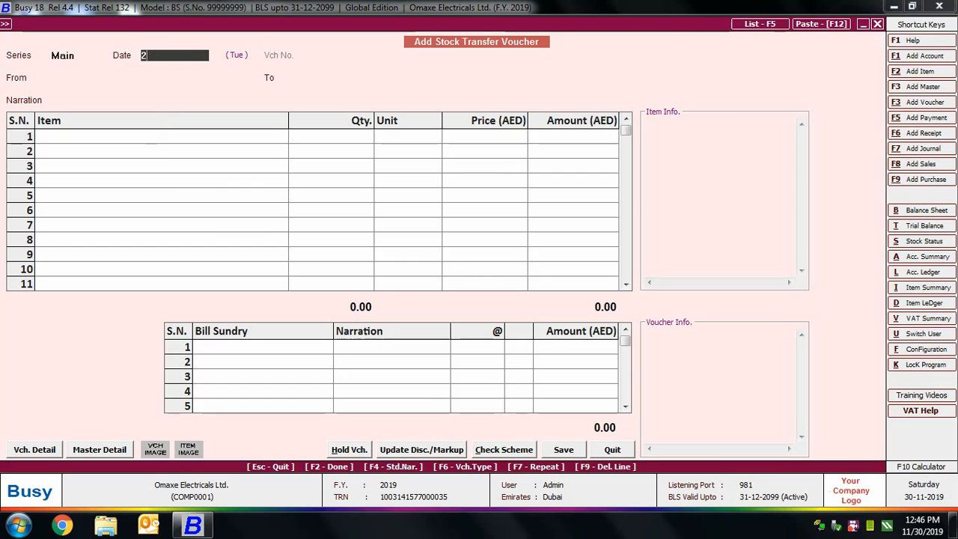
type("20-7")
key("Return")
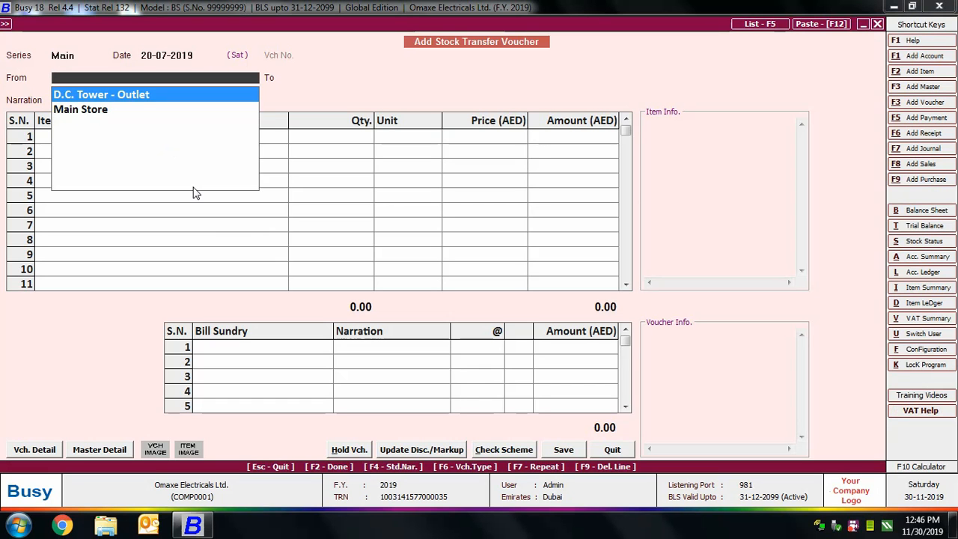
Set the stock transfer to go from Main Store to D.C. Tower - Outlet.
key("Down")
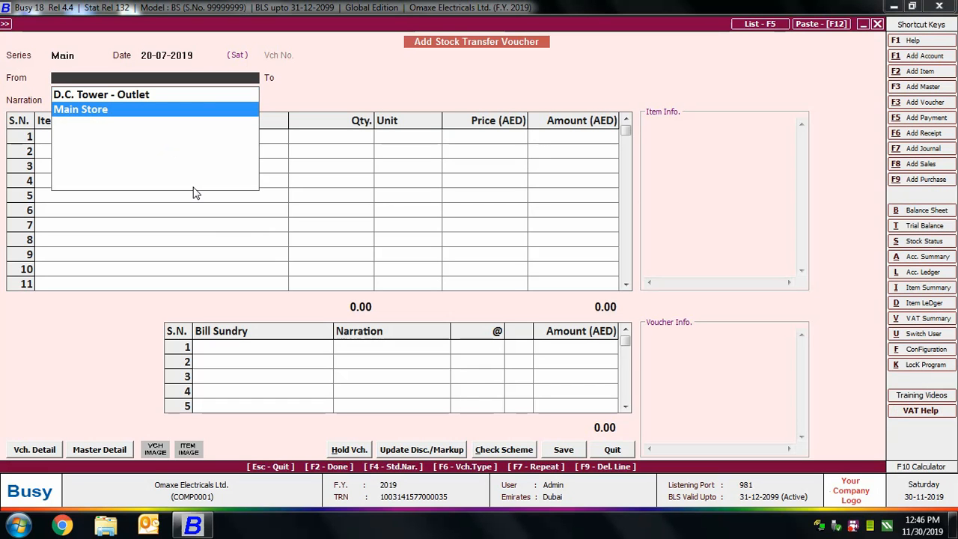
key("Return")
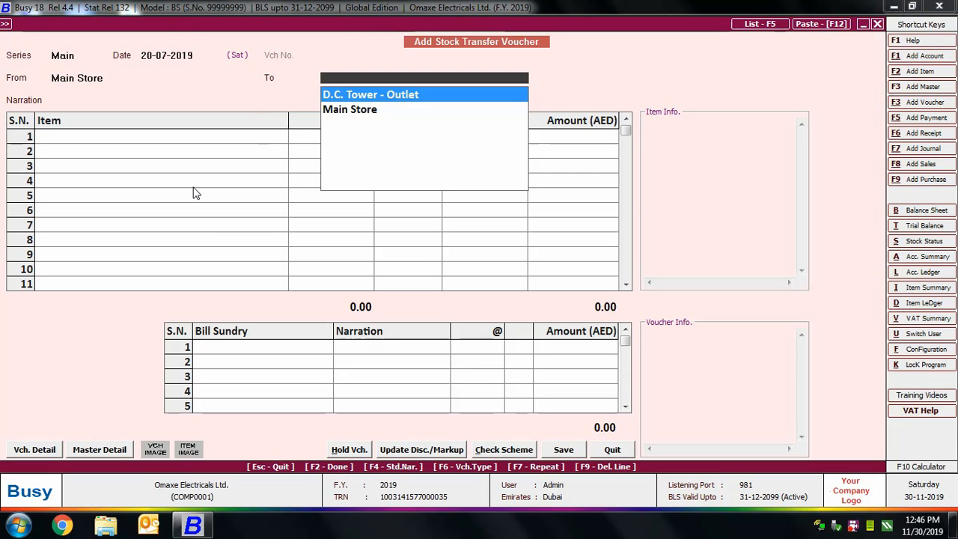
key("Return")
Add 2 Pcs. of Samsung 265 Litre Refrigerator at 1,000 AED each as the only transferred item.
key("Down")
key("Down")
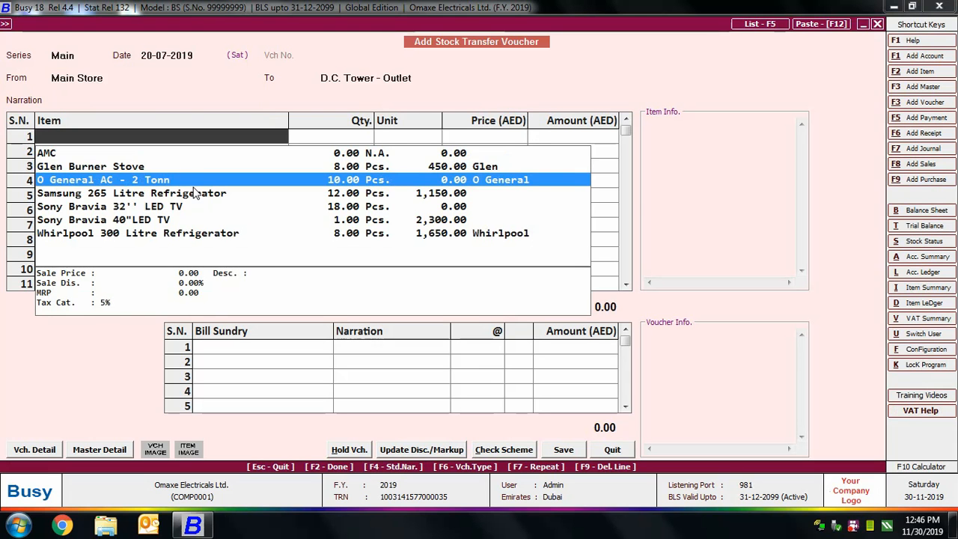
key("Return")
type("2")
key("Return")
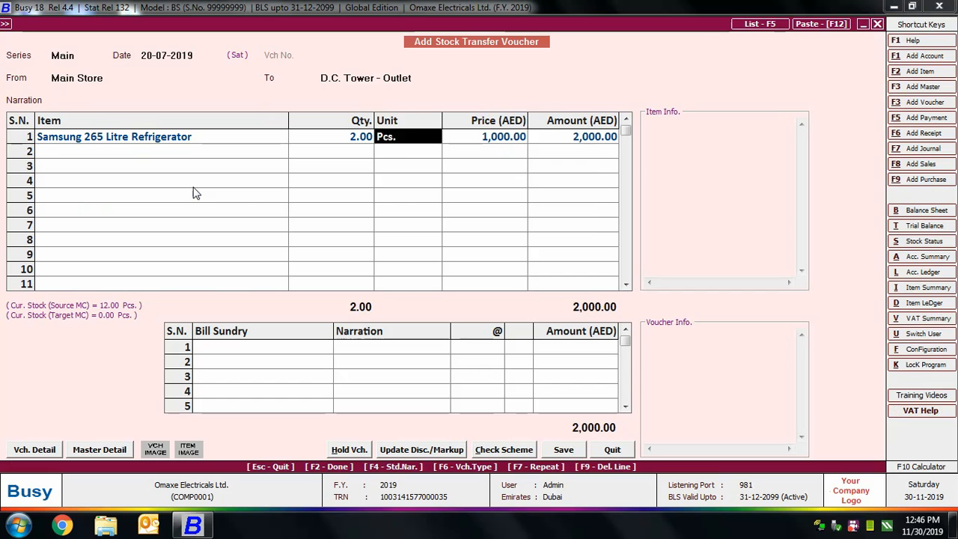
key("Return")
key("Return")
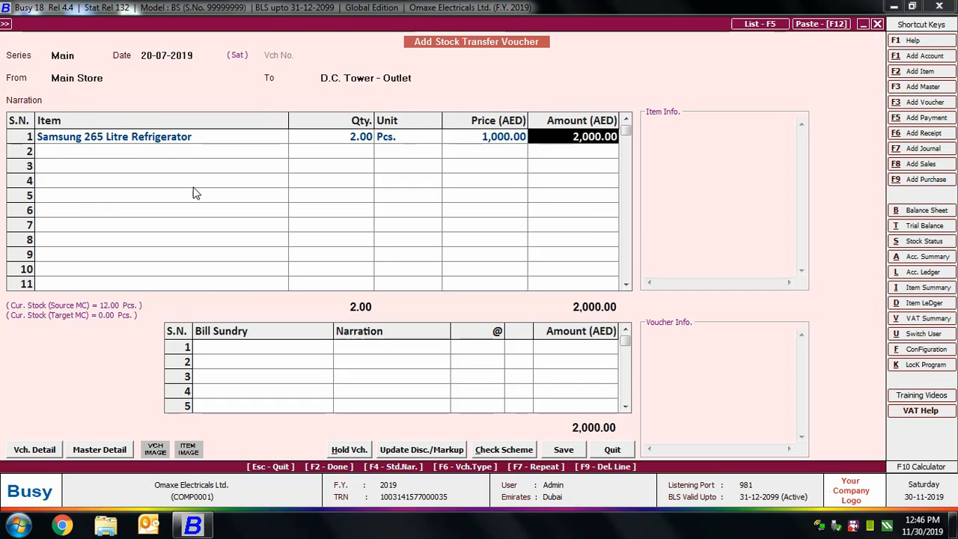
key("Return")
key("Return")
Add the Freight & Forwarding bill sundry with an amount of 50 AED to the stock transfer.
type("fre")
key("Return")
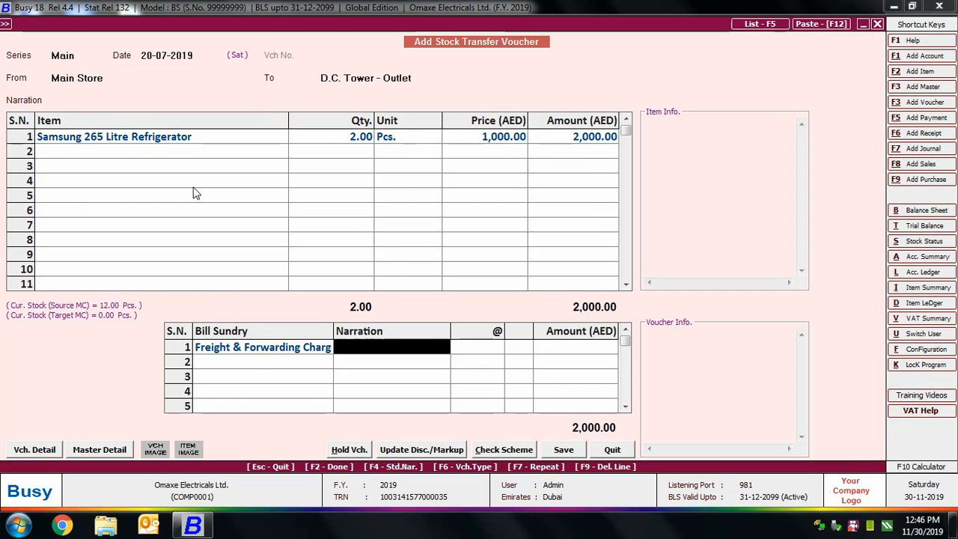
key("Return")
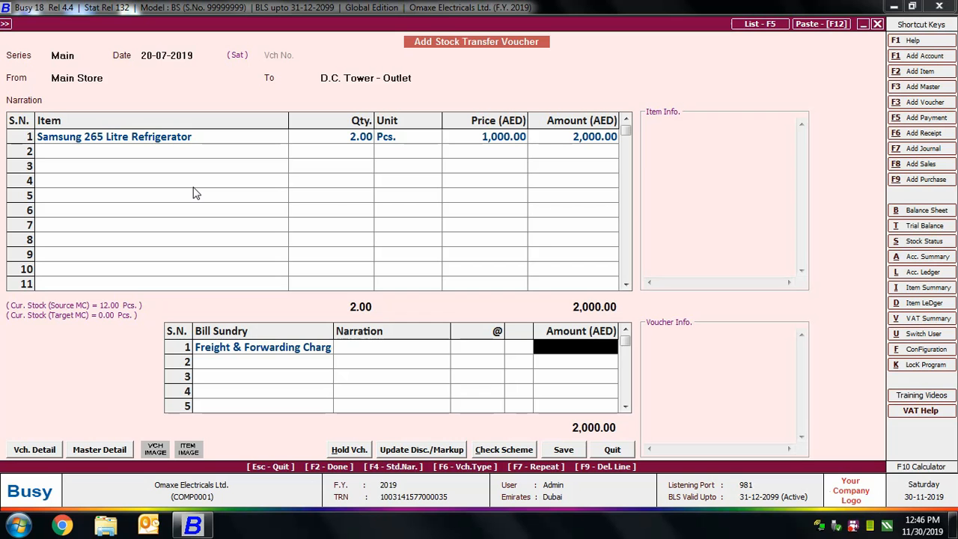
type("50")
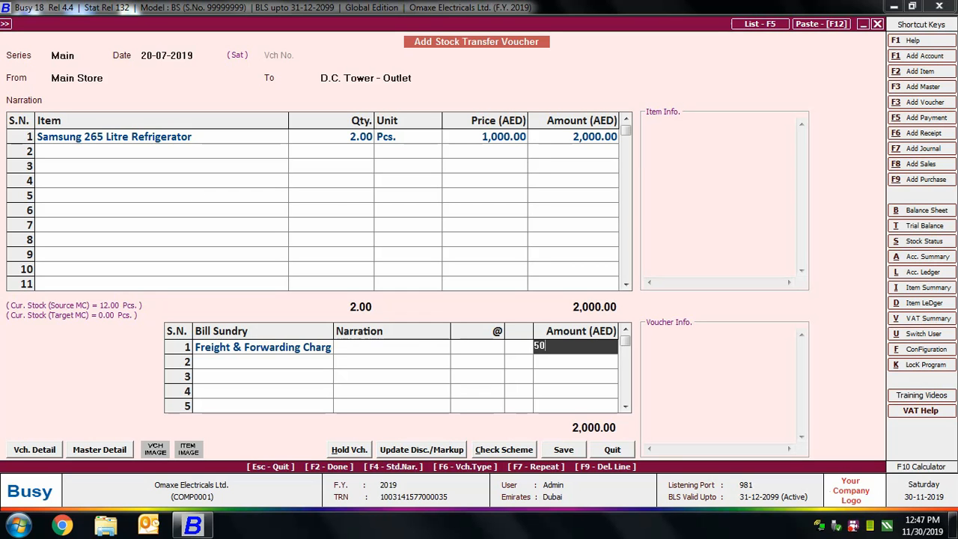
key("Return")
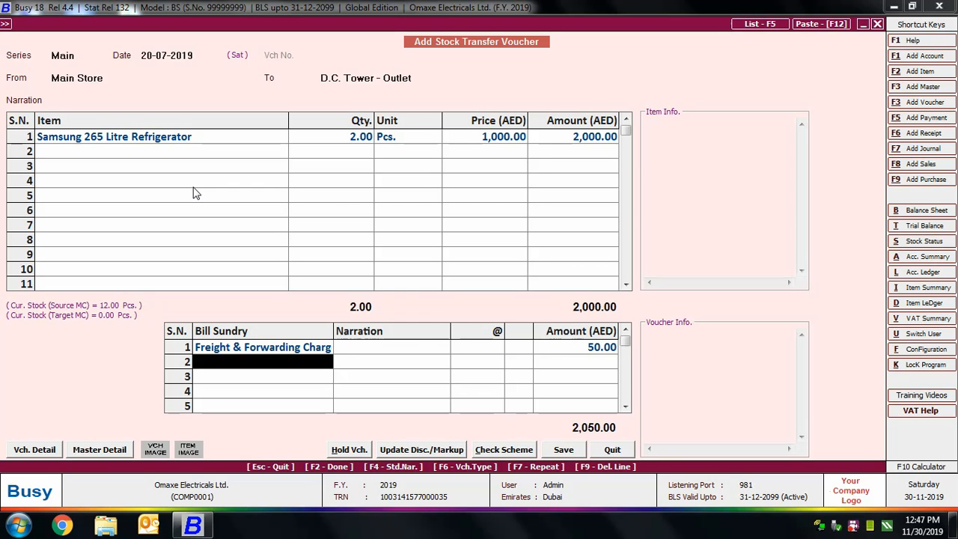
Save the stock transfer voucher without allocating additional expenses and leave stock transfer entry.
key("Return")
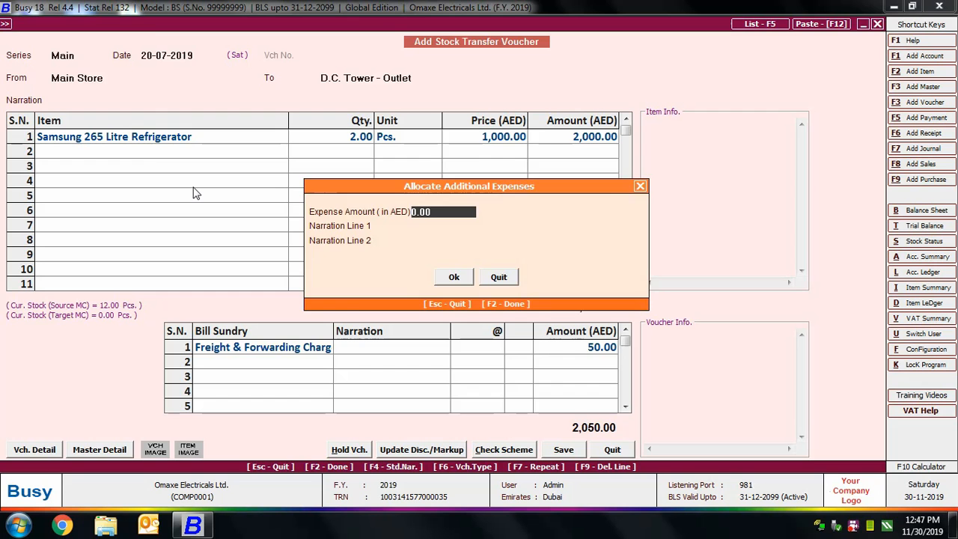
key("F2")
key("Return")
key("Escape")
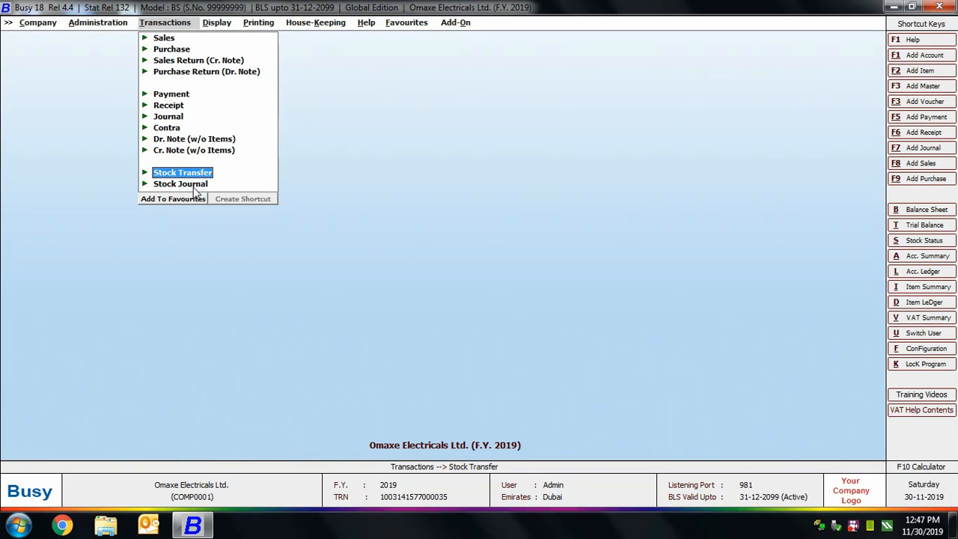
Start a new stock journal voucher in the Main series dated 25-07-2019.
left_click(192, 185)
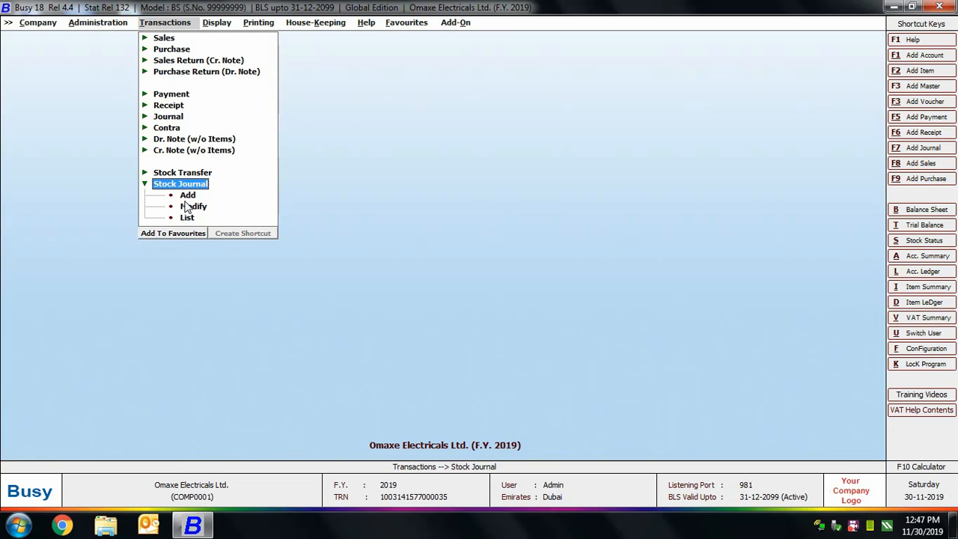
key("Down")
key("Return")
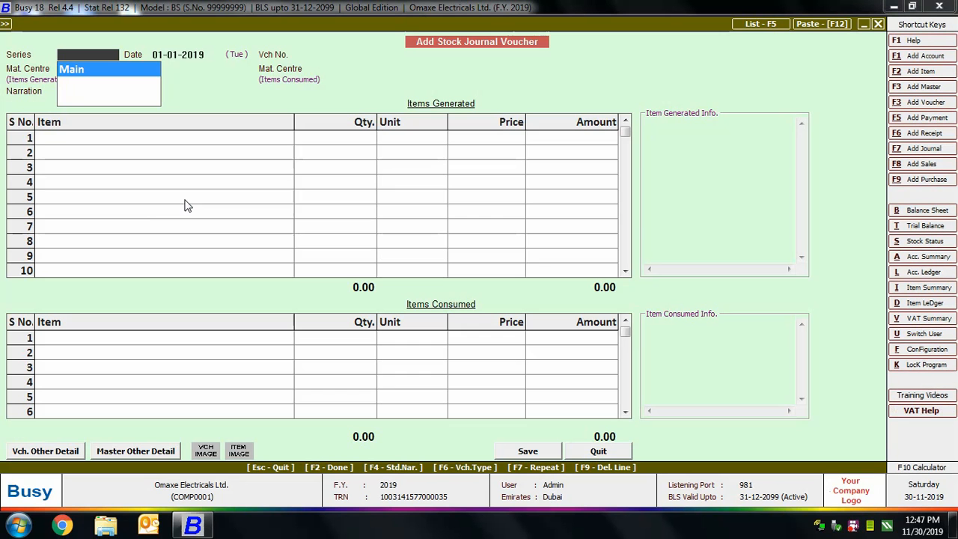
type("2")
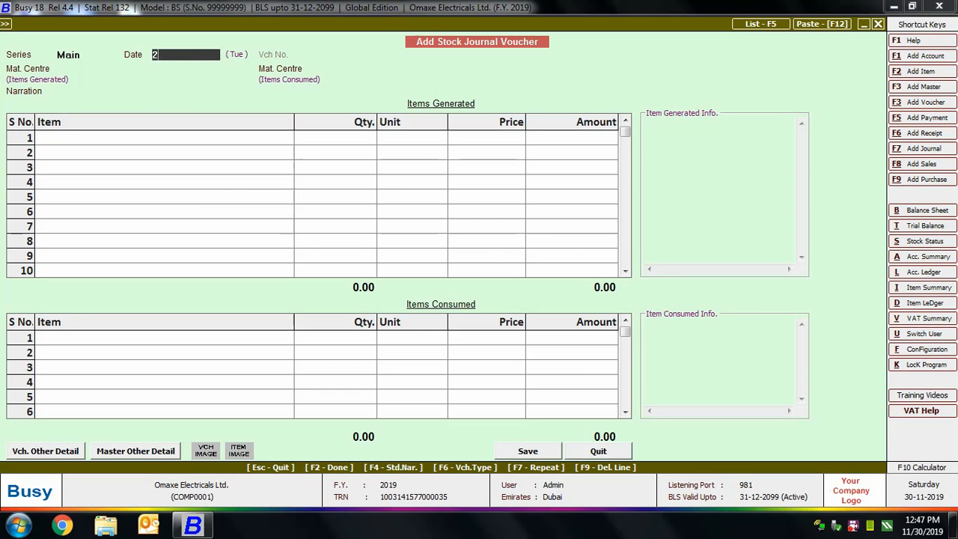
type("5-07")
key("Return")
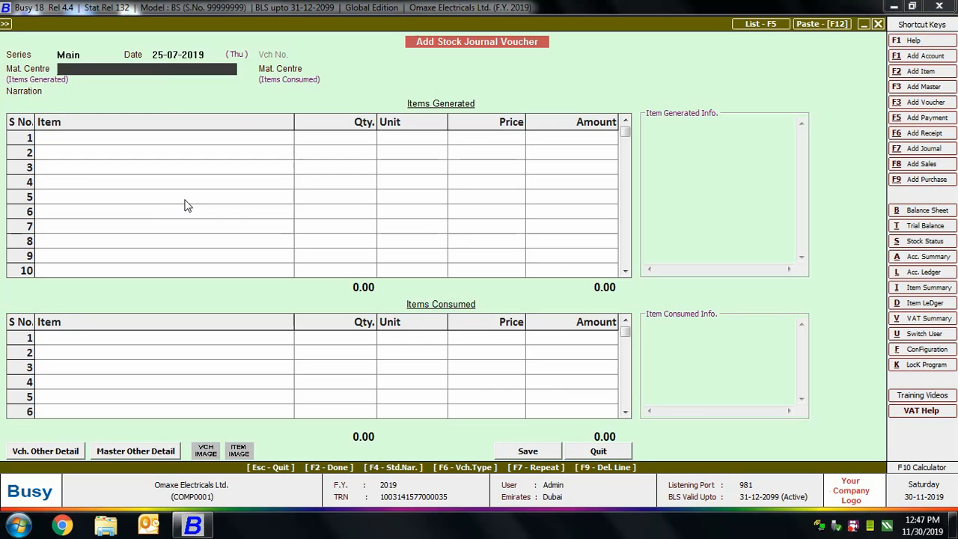
Set Main Store as material centre for both generated and consumed items, and skip the generated items to reach the consumed items.
key("Down")
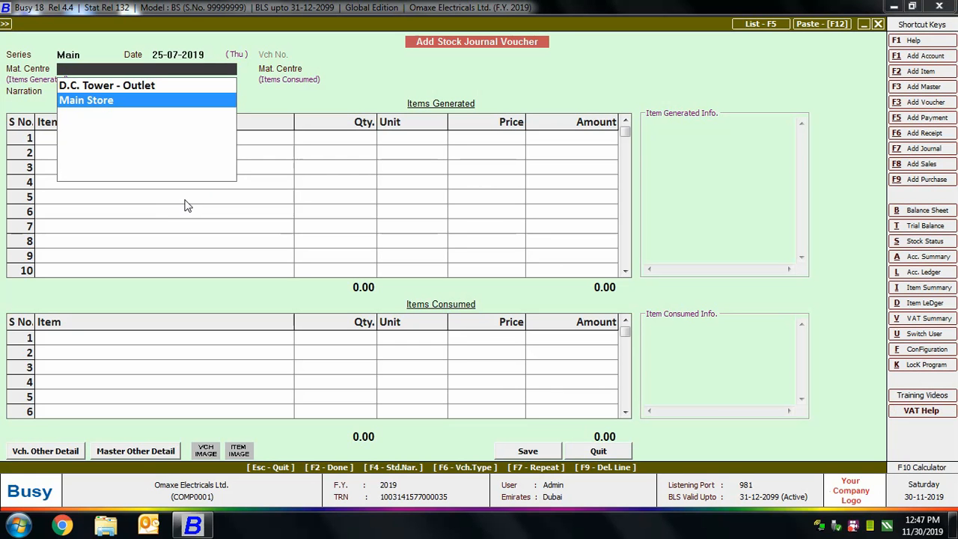
key("Return")
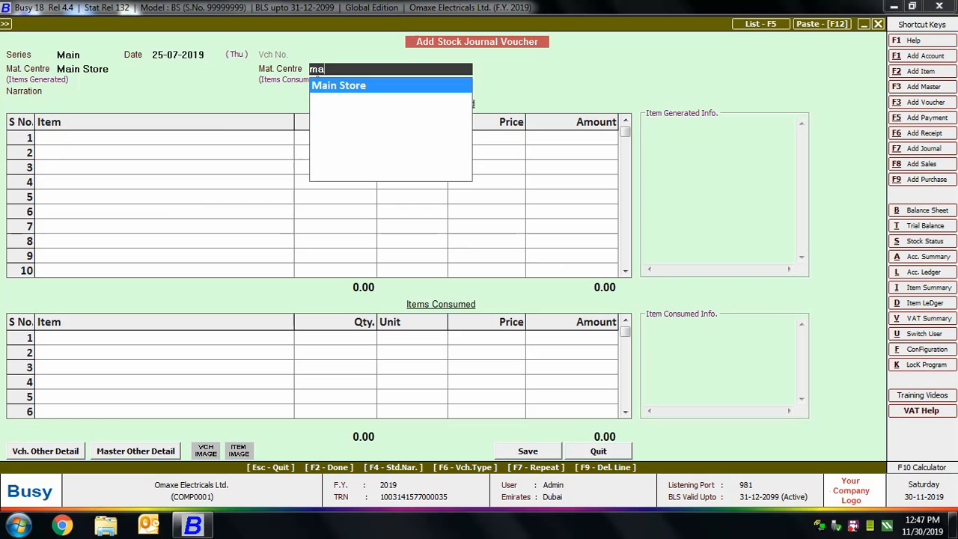
key("Return")
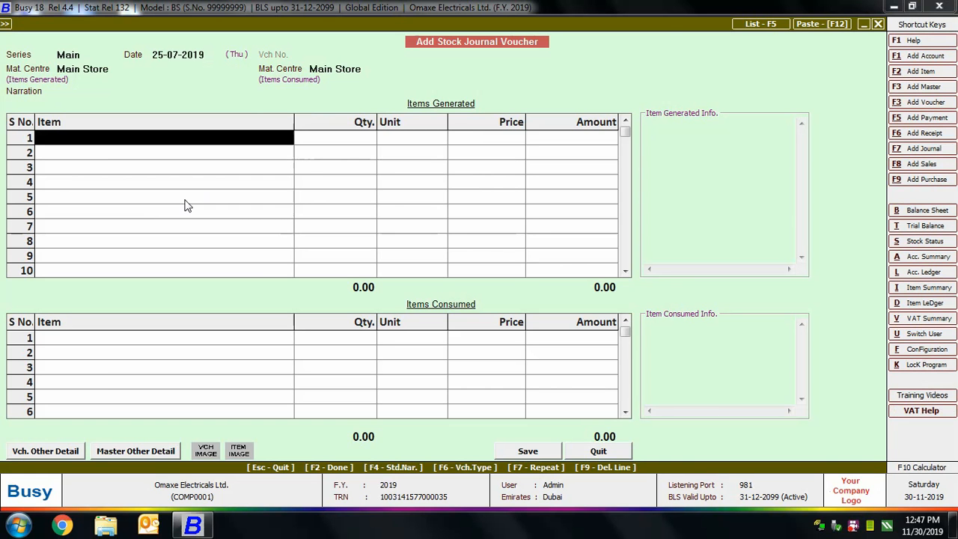
key("Return")
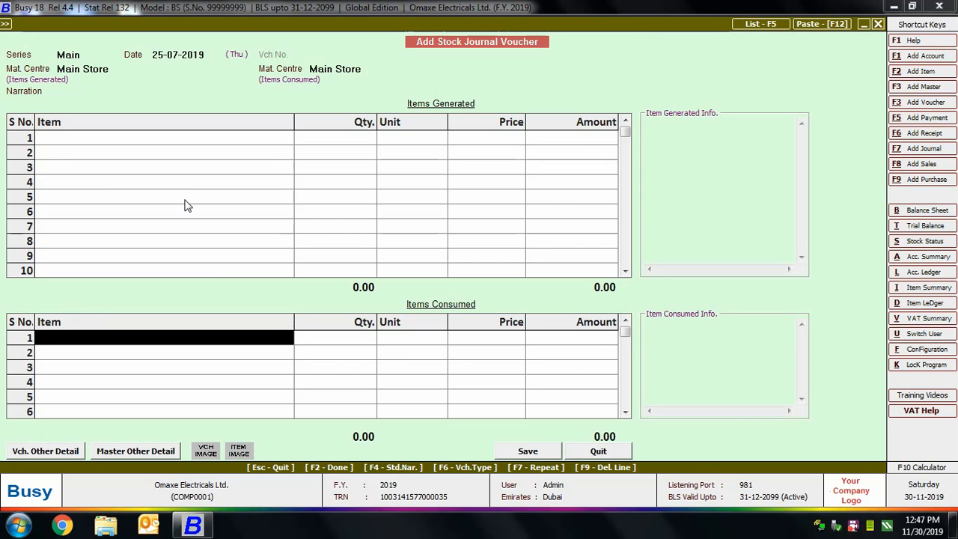
Add O General AC - 2 Tonn as a consumed item with quantity 1 Pcs. at a price of 250.00.
type("g")
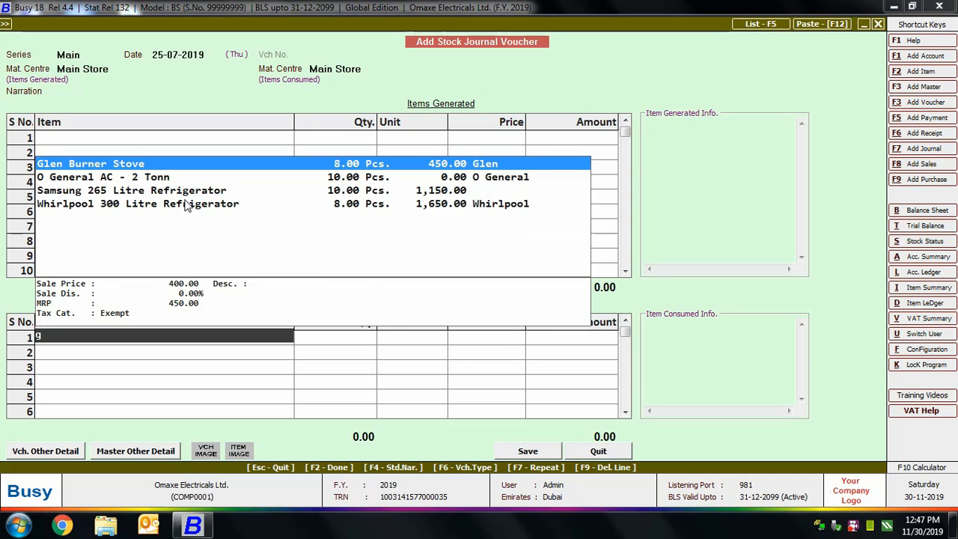
key("Down")
key("Return")
type("1")
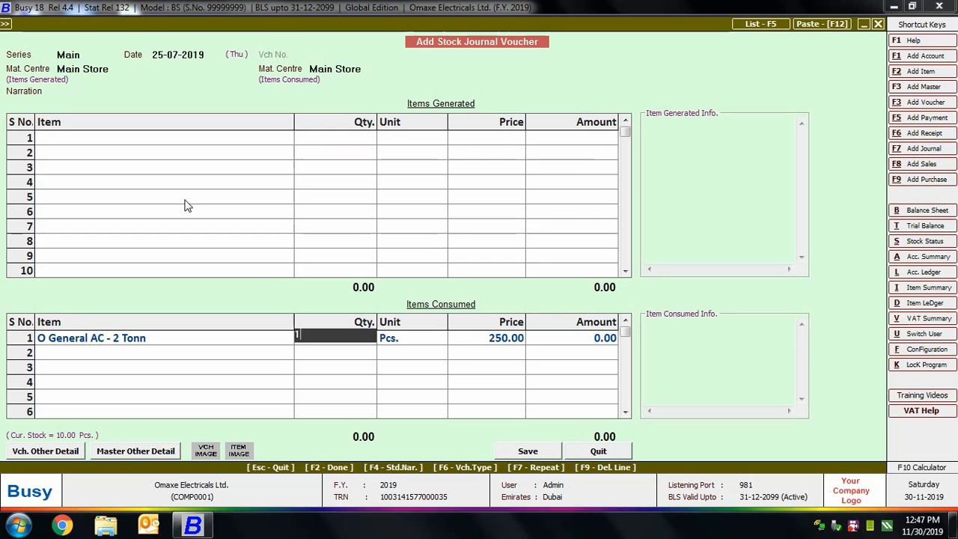
key("Return")
key("Return")
key("Return")
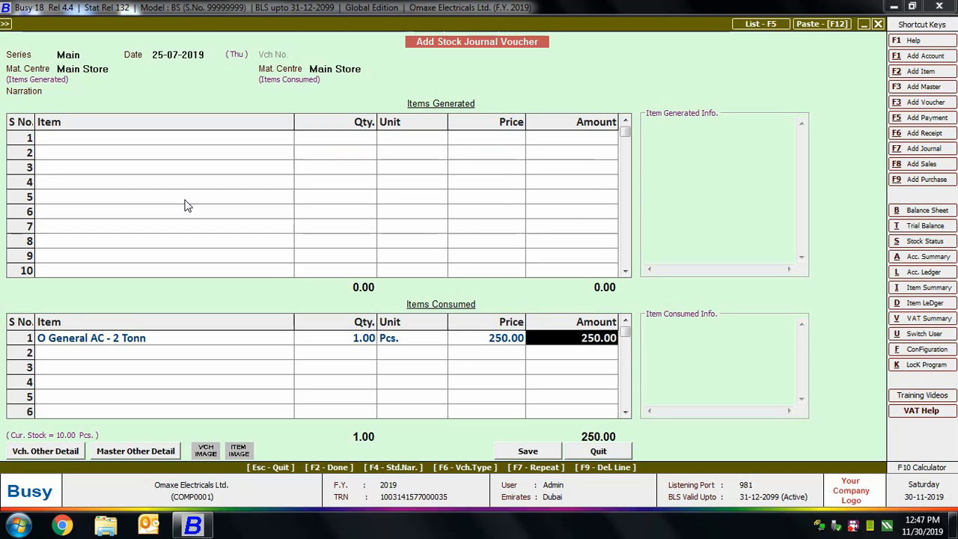
Save the stock journal voucher and leave stock journal entry, returning to the company's main screen.
key("F2")
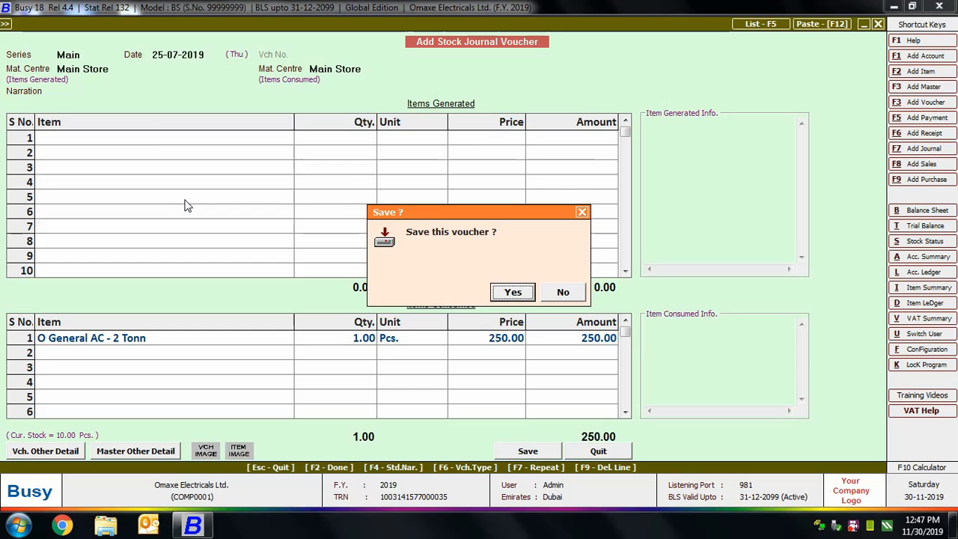
key("Return")
key("Escape")
key("Escape")
key("Escape")
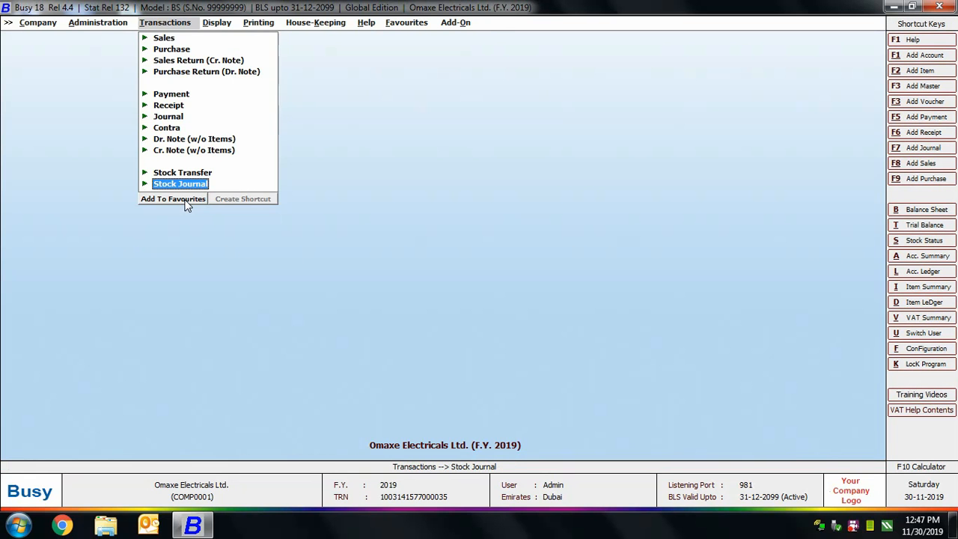
key("Escape")
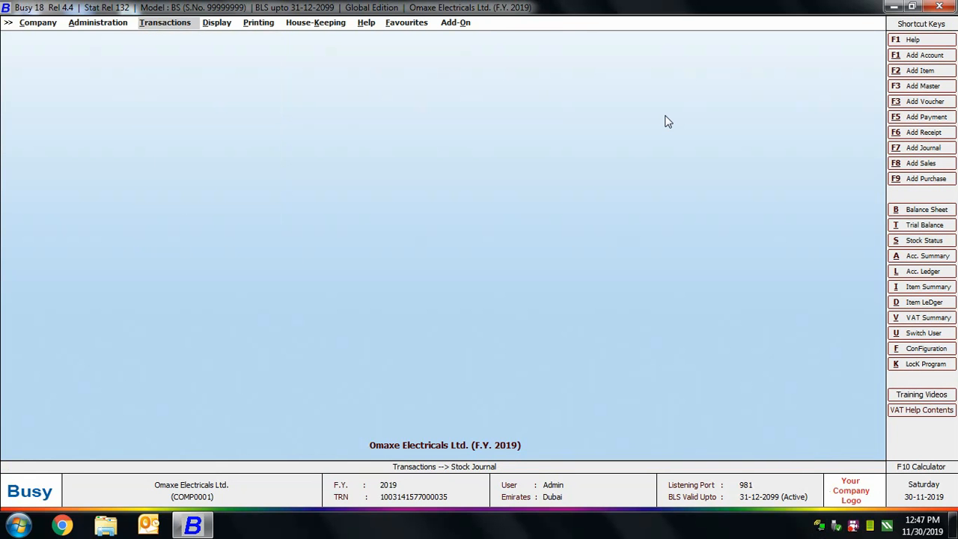